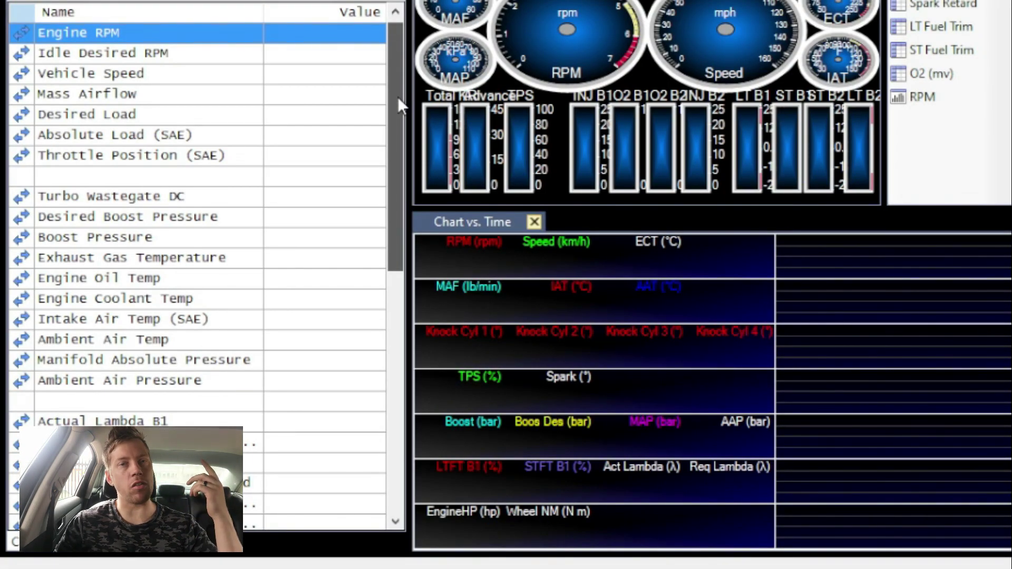
Examine the boost, pressure and temperature channels in the channel list, from Turbo Wastegate DC to Ambient Air Pressure.
left_click_drag(397, 96, 399, 165)
left_click_drag(324, 52, 323, 232)
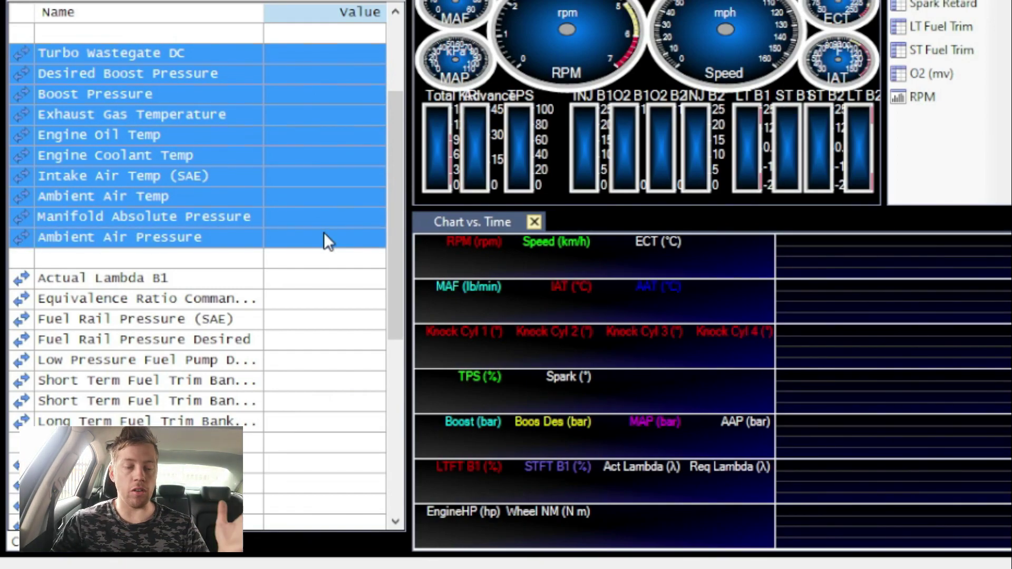
left_click(291, 55)
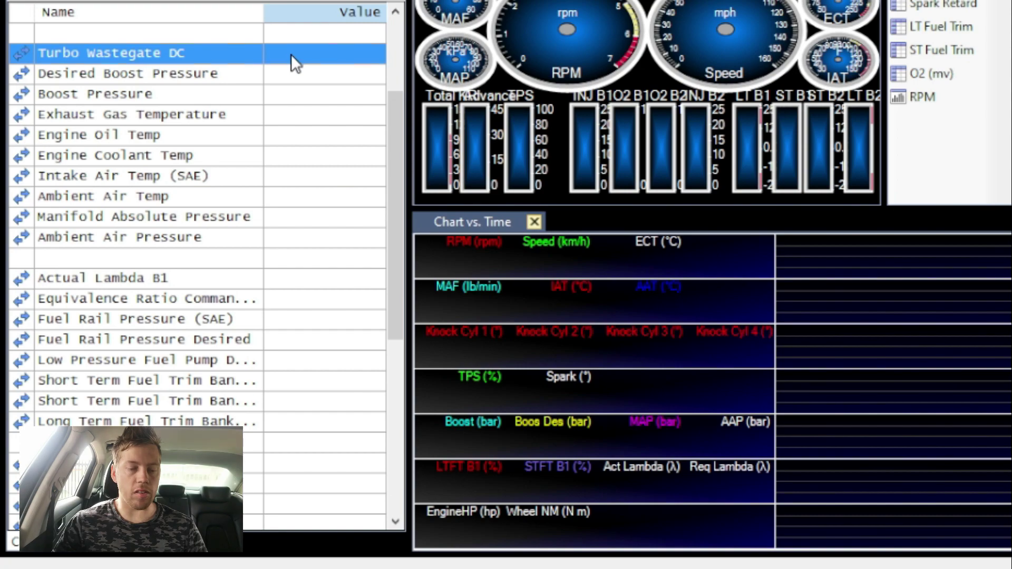
left_click(286, 72)
left_click(278, 98)
left_click(277, 132)
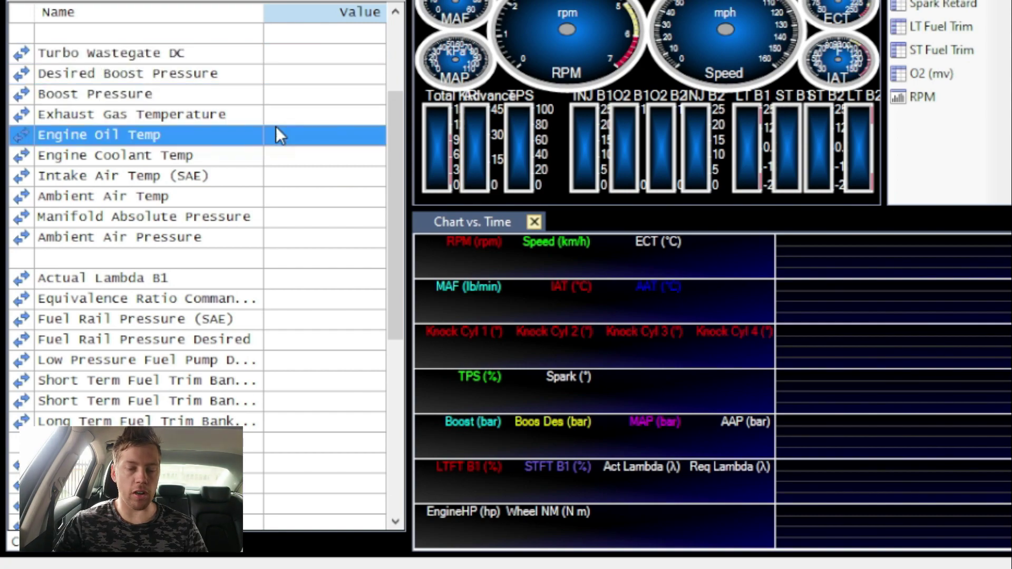
left_click(282, 116)
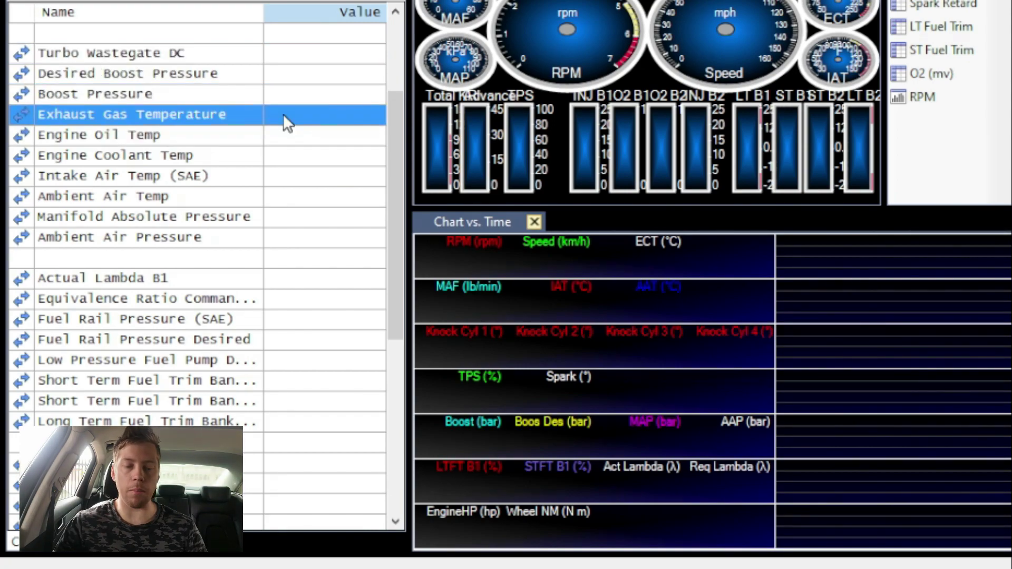
left_click(326, 138)
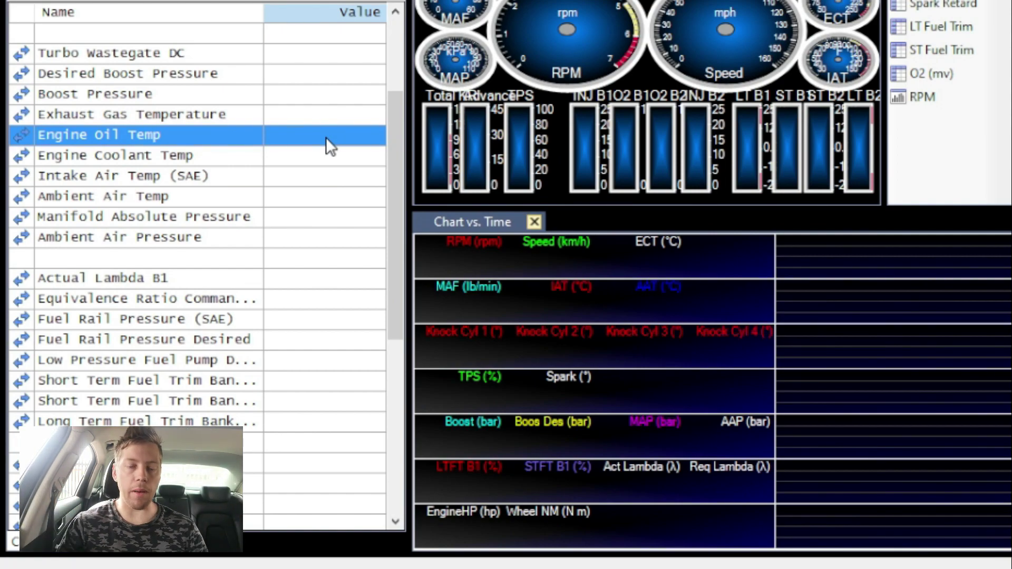
Examine the lambda, fuel pressure, fuel trim, timing, spark retard and misfire channels further down the channel list.
left_click_drag(394, 145, 391, 226)
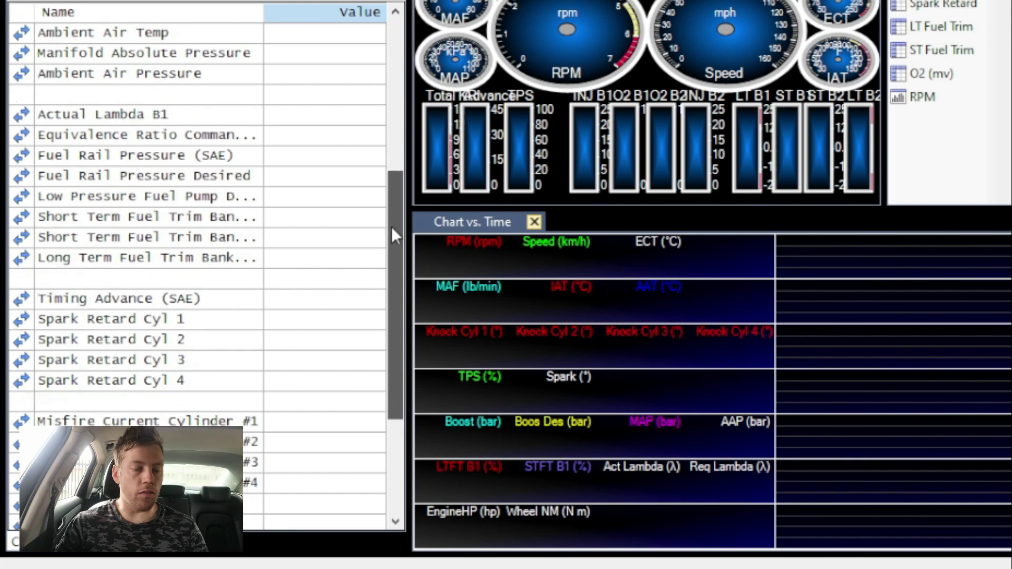
left_click_drag(358, 113, 337, 259)
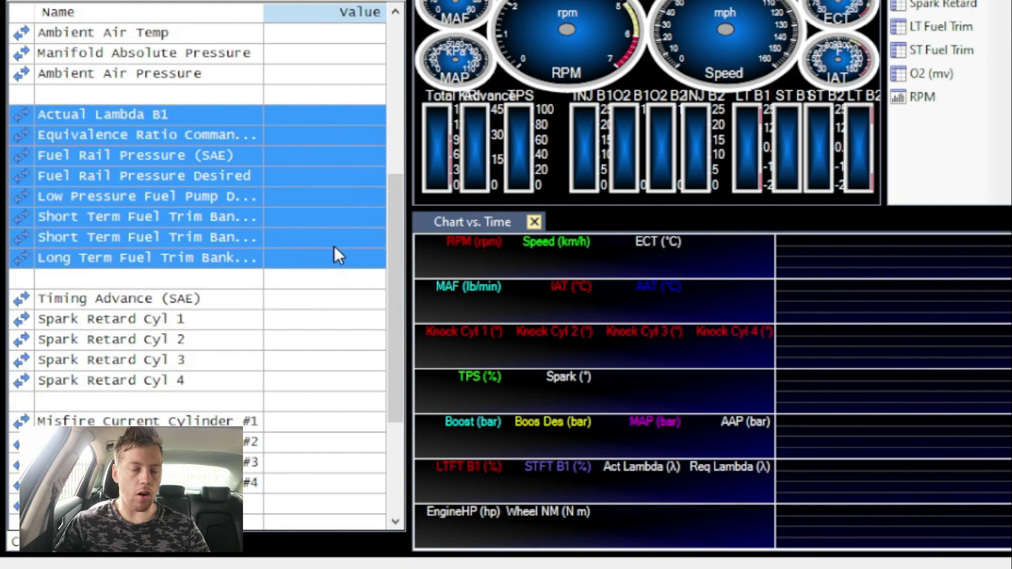
left_click(334, 217)
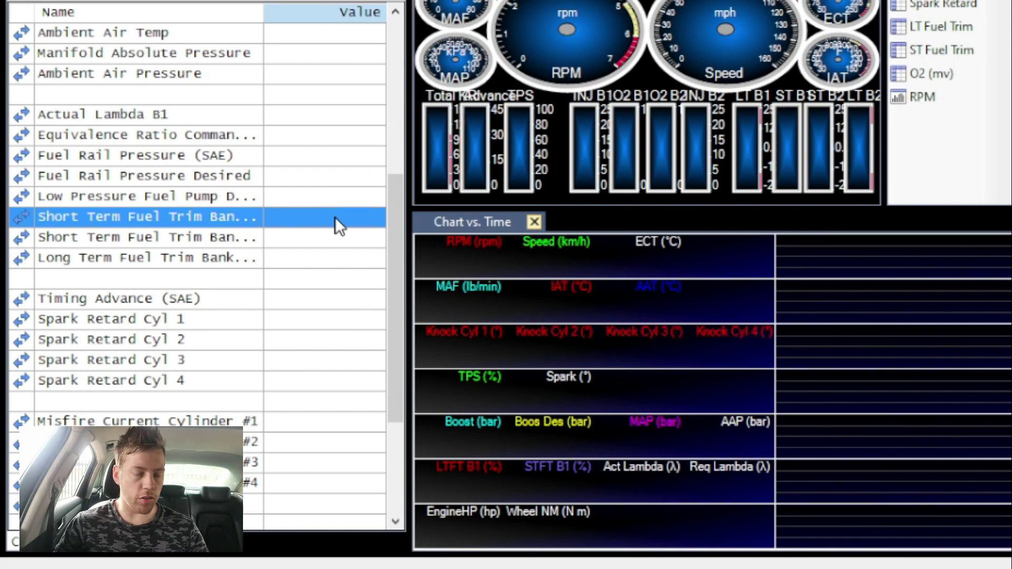
left_click(343, 197)
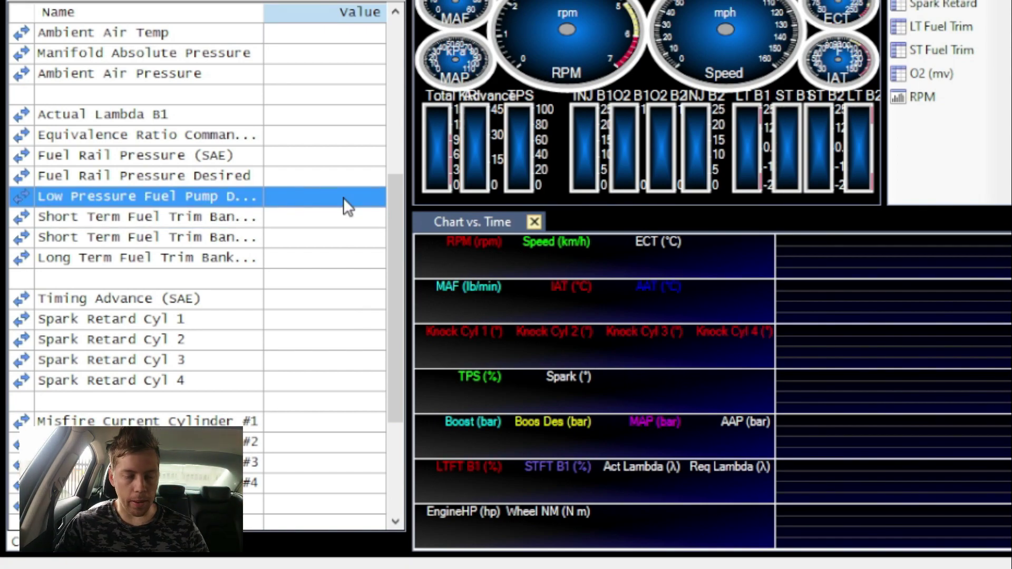
left_click(363, 172)
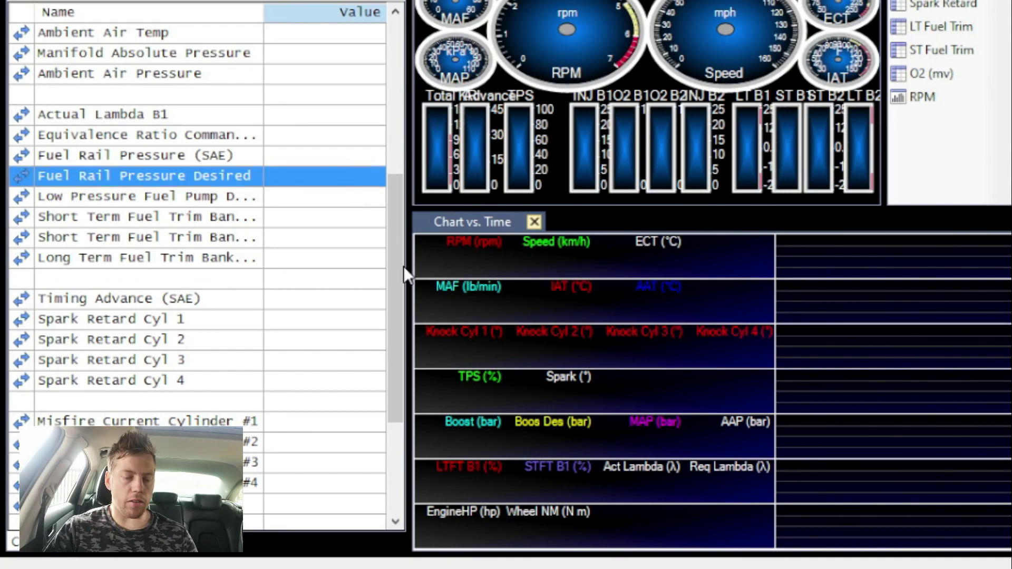
left_click_drag(395, 274, 387, 317)
left_click_drag(343, 222, 340, 273)
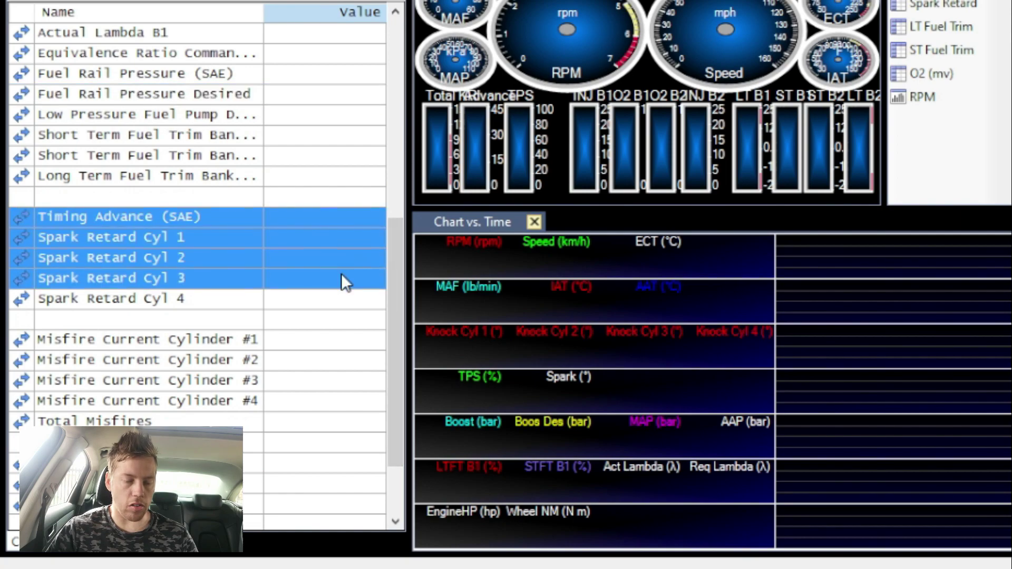
left_click_drag(346, 339, 344, 421)
left_click_drag(343, 462, 341, 507)
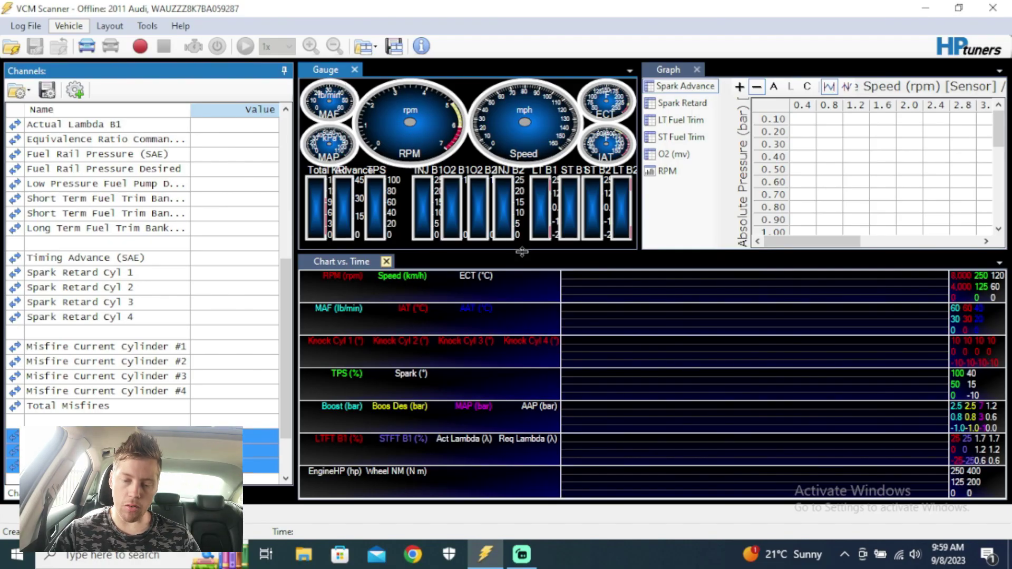
Enlarge the gauge display by shrinking the Chart vs. Time area below it and the Graph area beside it.
left_click_drag(528, 477, 527, 477)
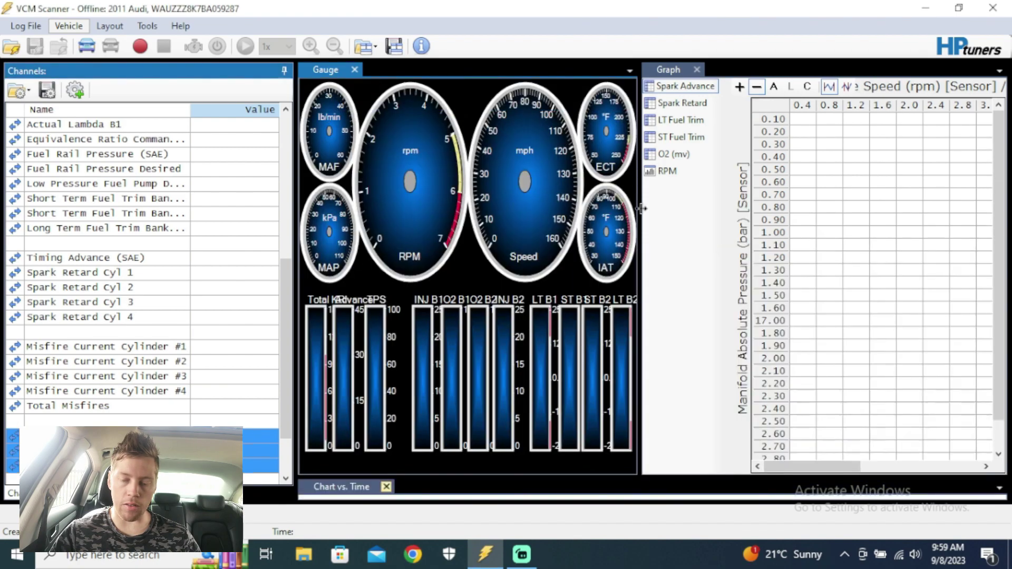
left_click_drag(641, 208, 981, 196)
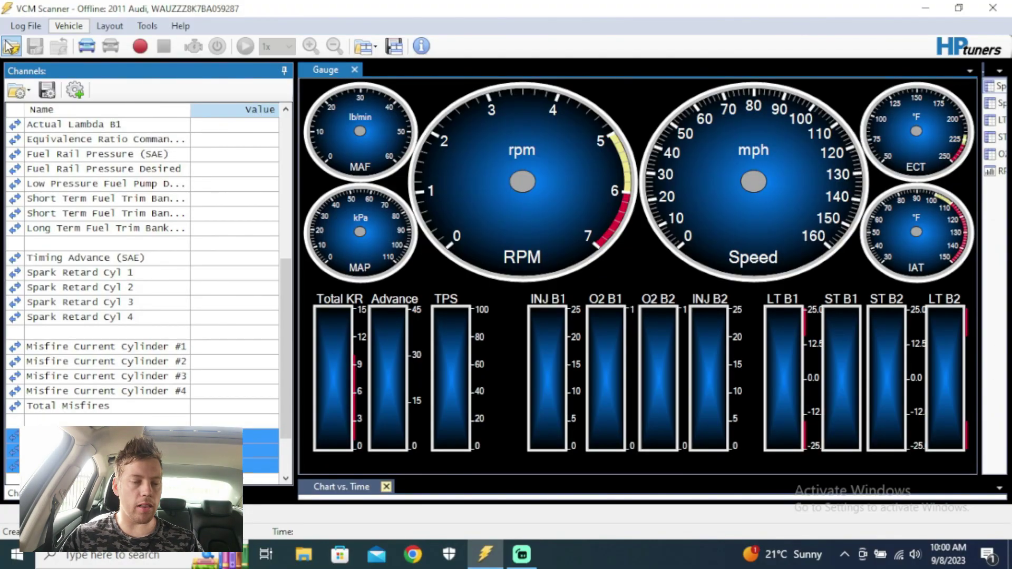
Open a saved log file and move its playback to a high-rpm section to view the gauge readings.
left_click(11, 46)
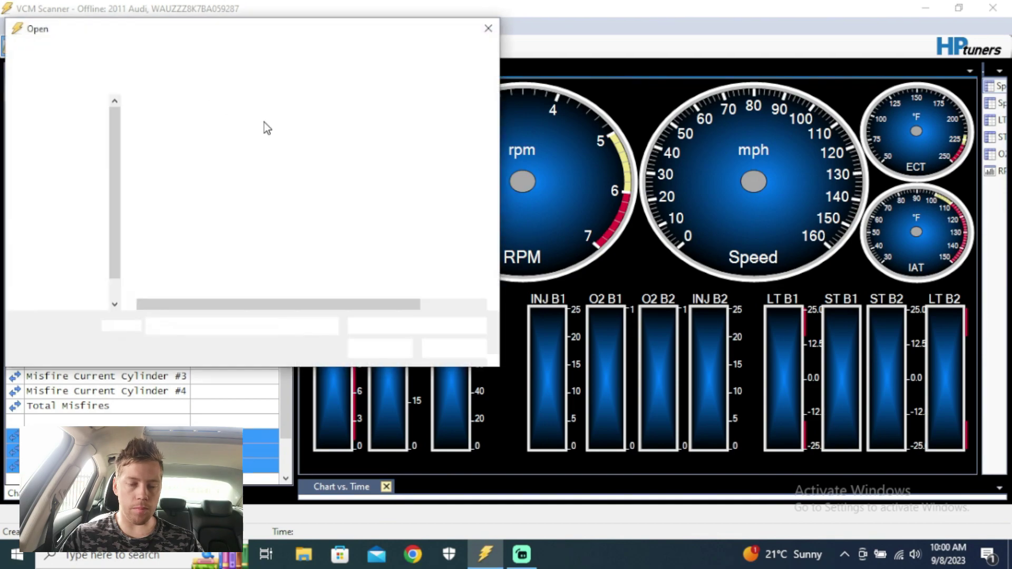
double_click(237, 127)
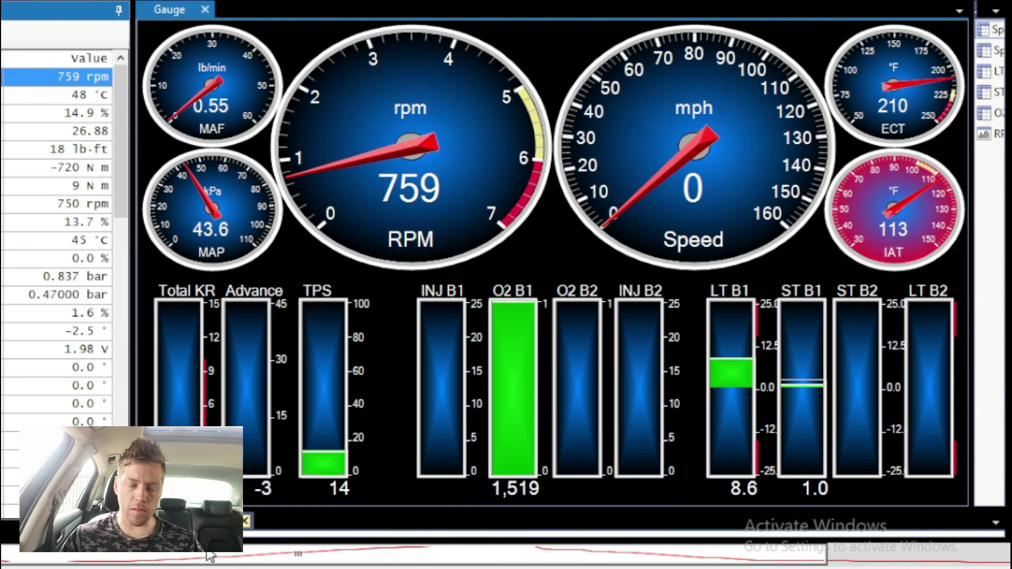
left_click_drag(209, 556, 352, 565)
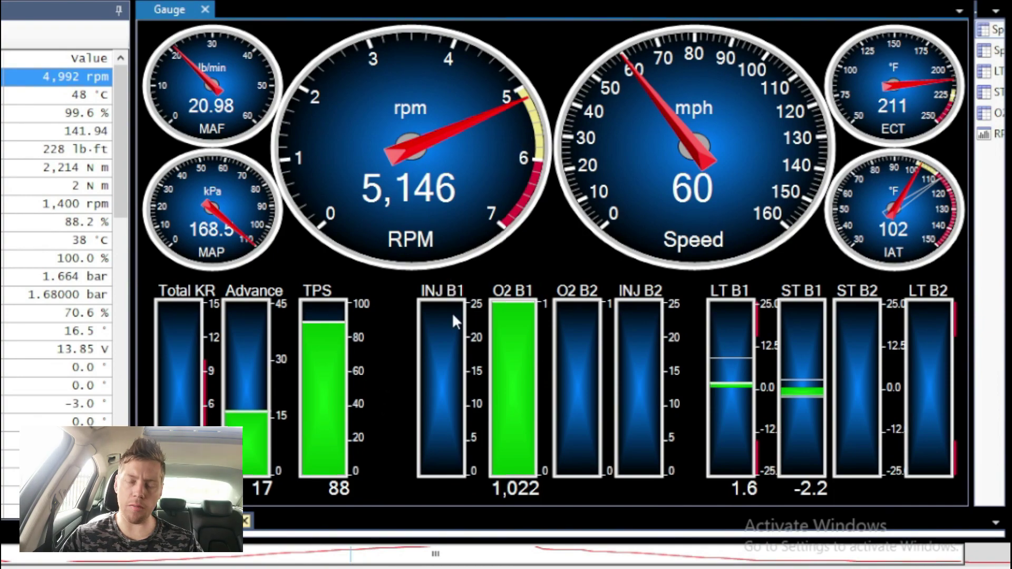
left_click(358, 558)
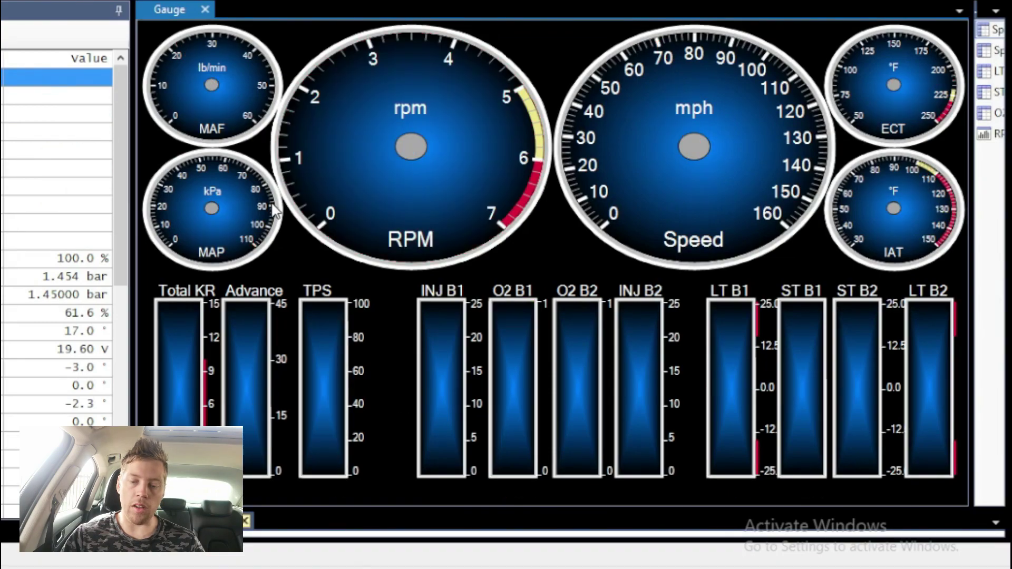
Open the gauge layout editor and review the parameters assigned to the Total KR, Advance, TPS and O2 B1 gauges.
right_click(399, 153)
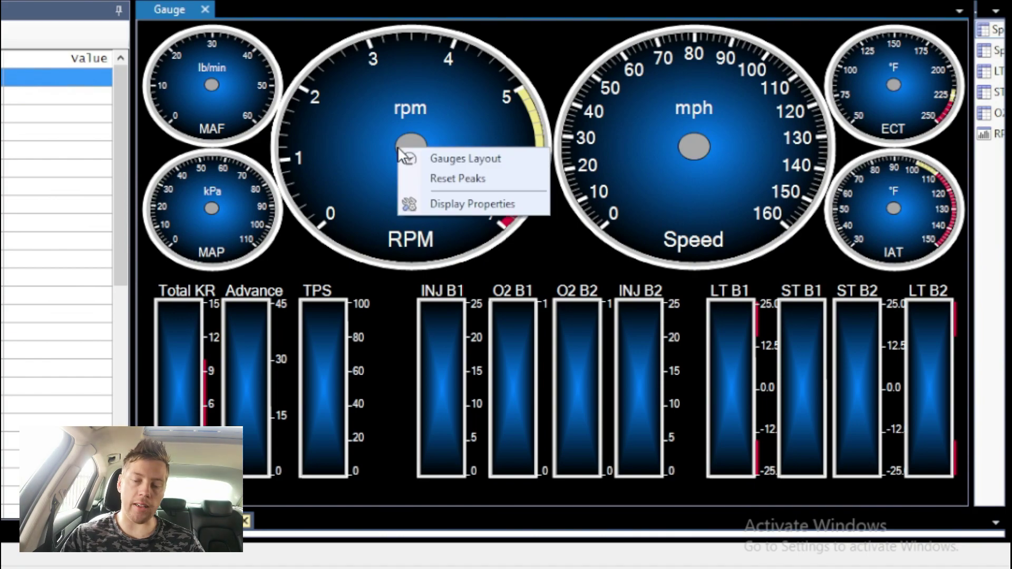
left_click(428, 159)
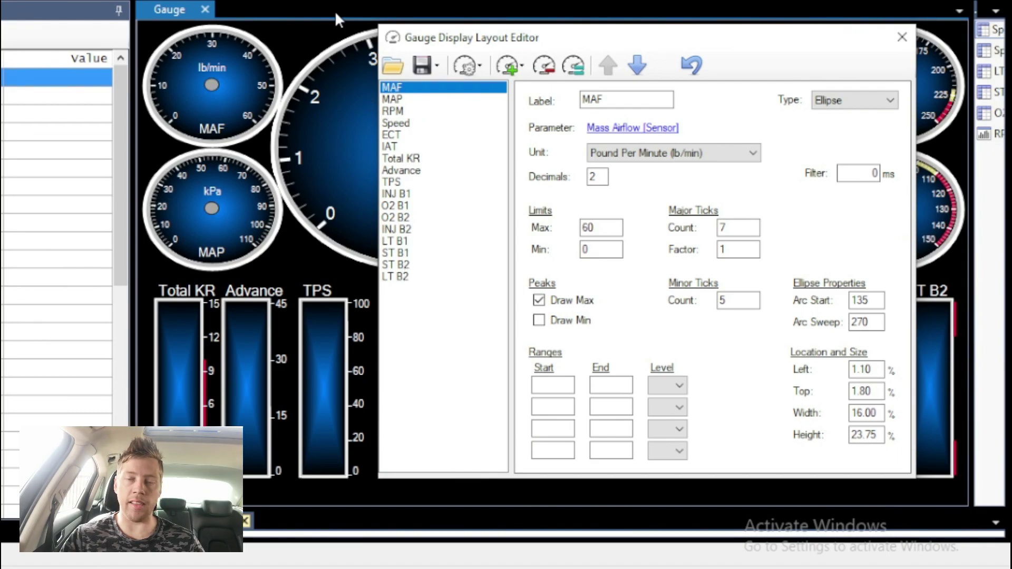
left_click(410, 160)
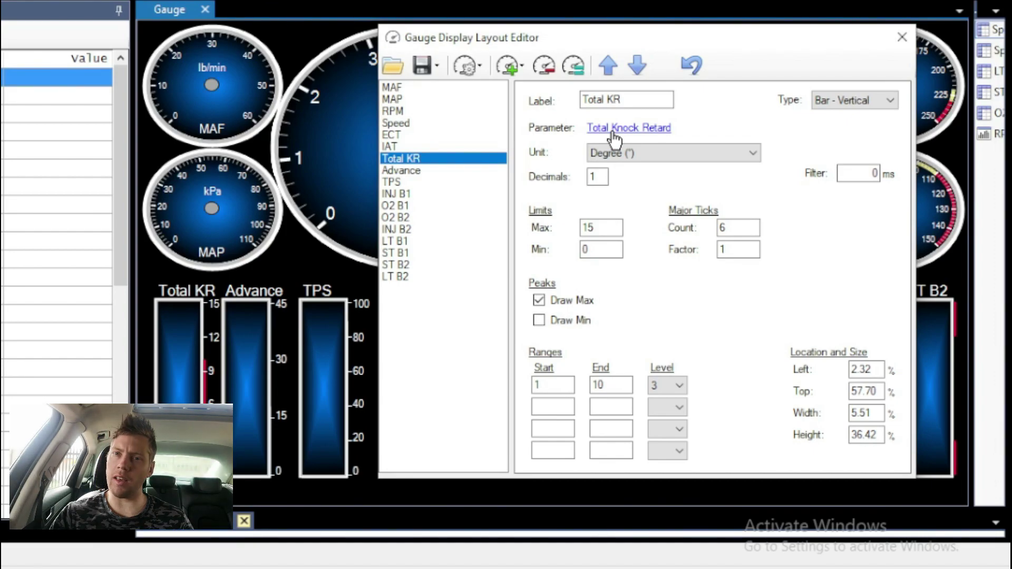
left_click(409, 182)
left_click(410, 172)
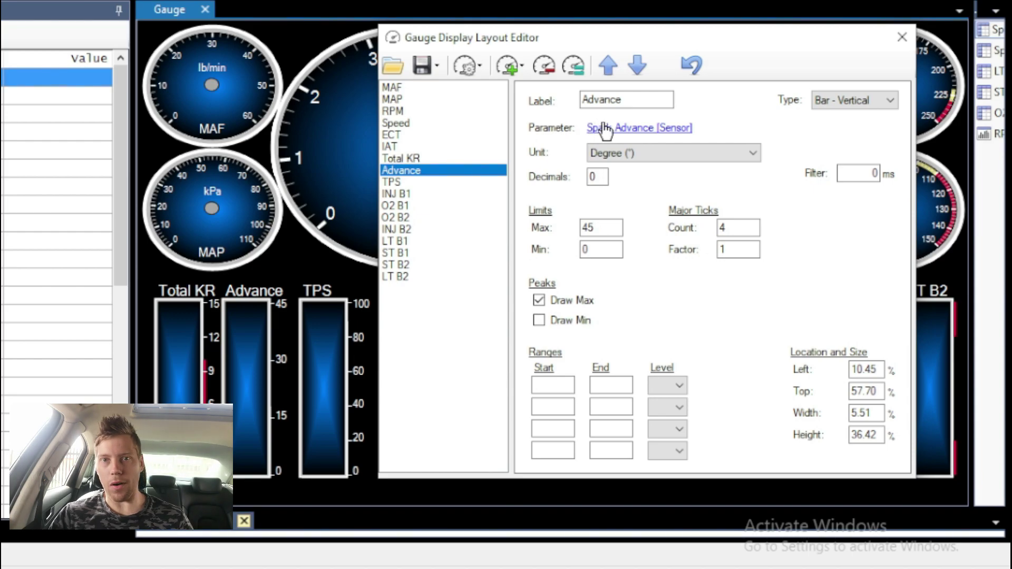
left_click(451, 183)
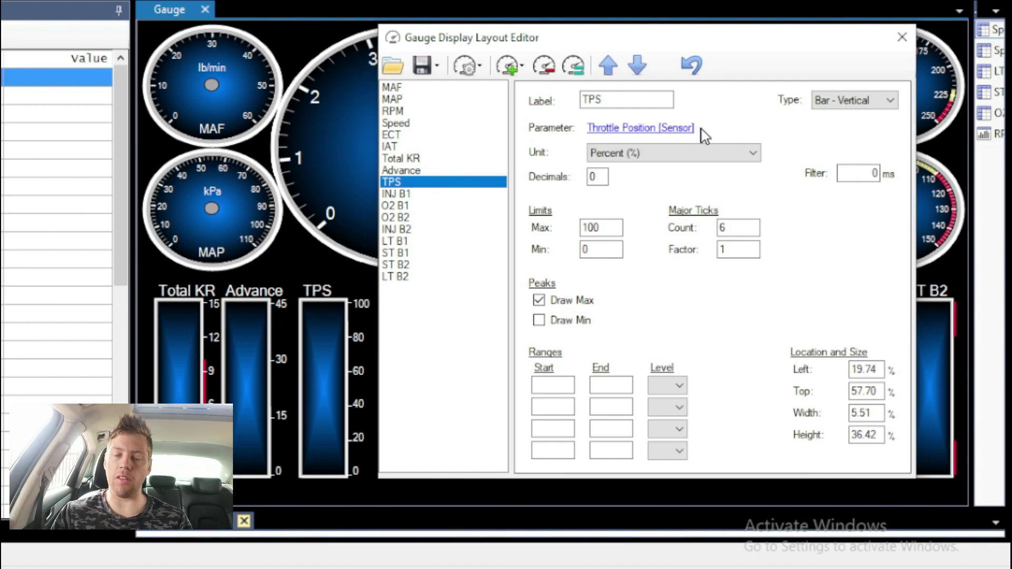
left_click(451, 208)
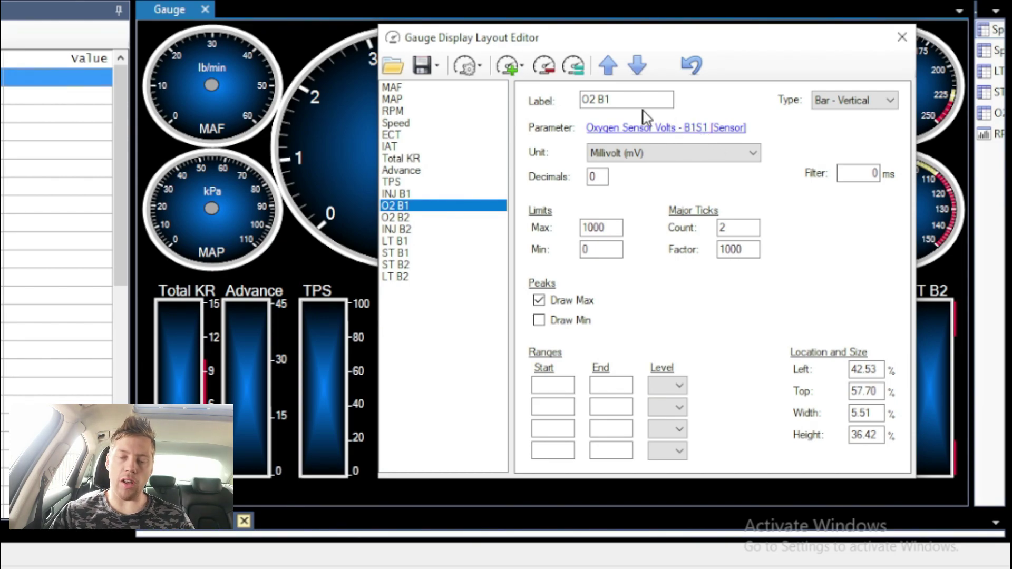
Review the RPM gauge's available display types and units in the layout editor.
left_click(428, 111)
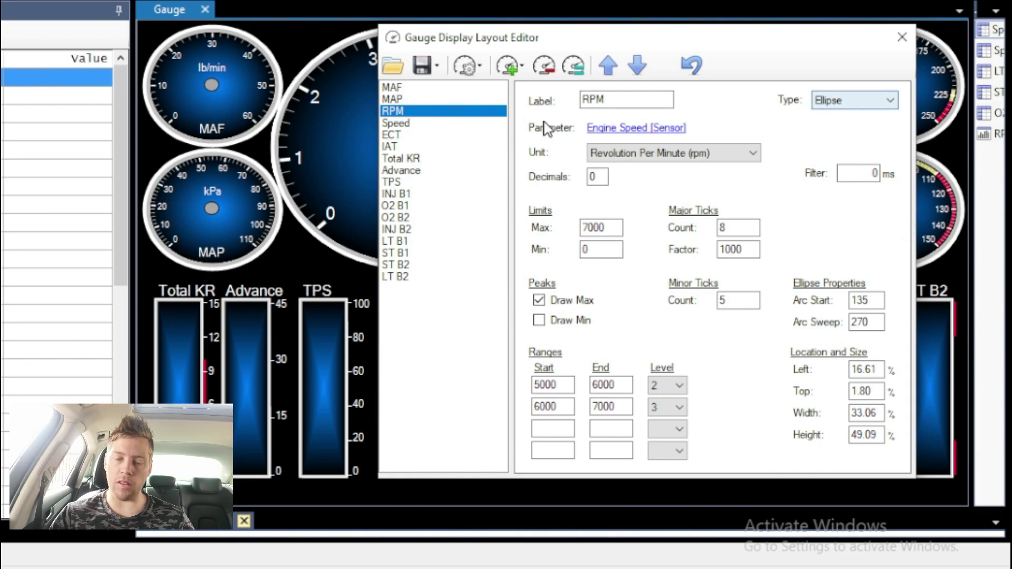
left_click(851, 106)
left_click(854, 108)
left_click(851, 107)
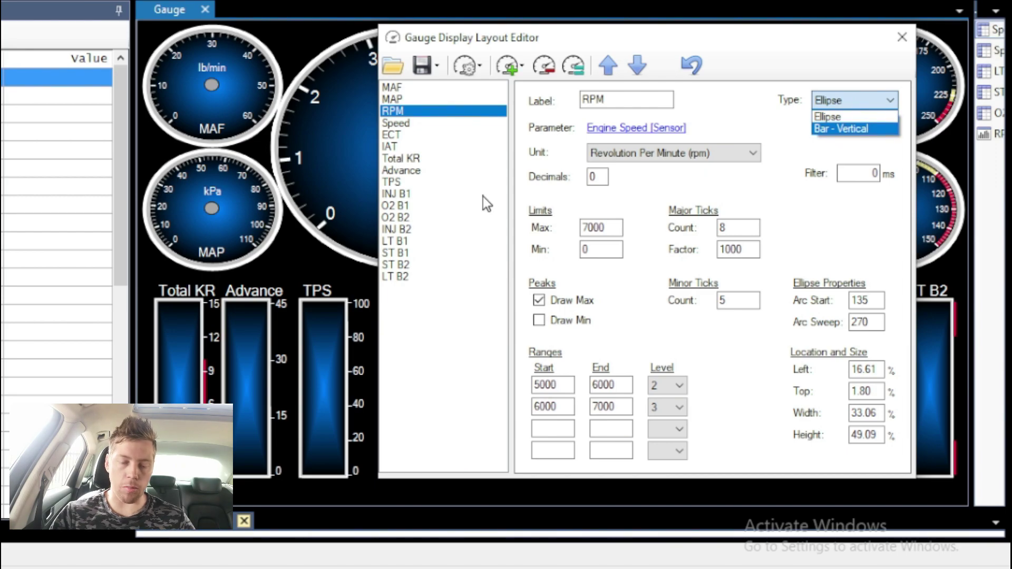
left_click(763, 103)
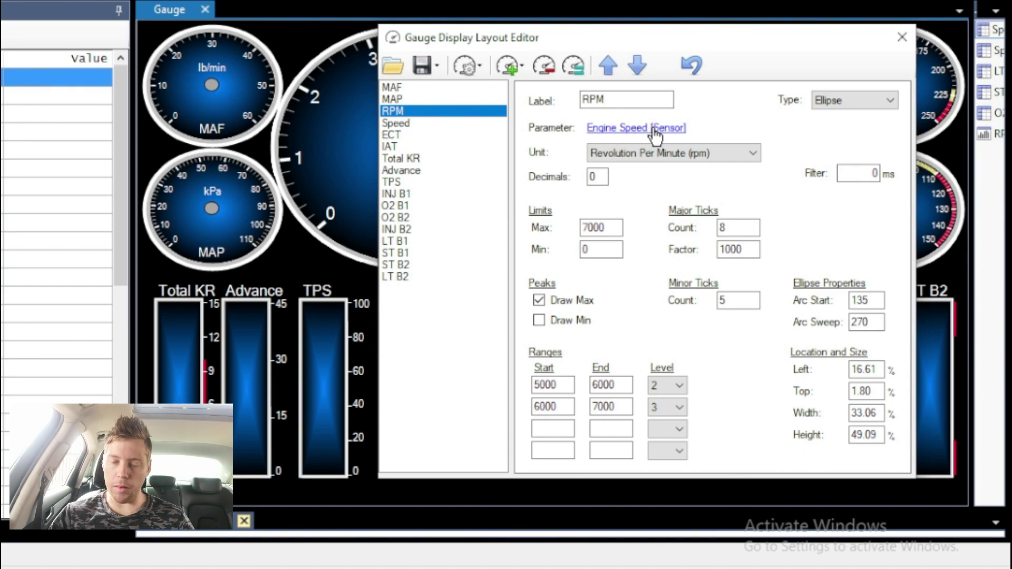
left_click(618, 153)
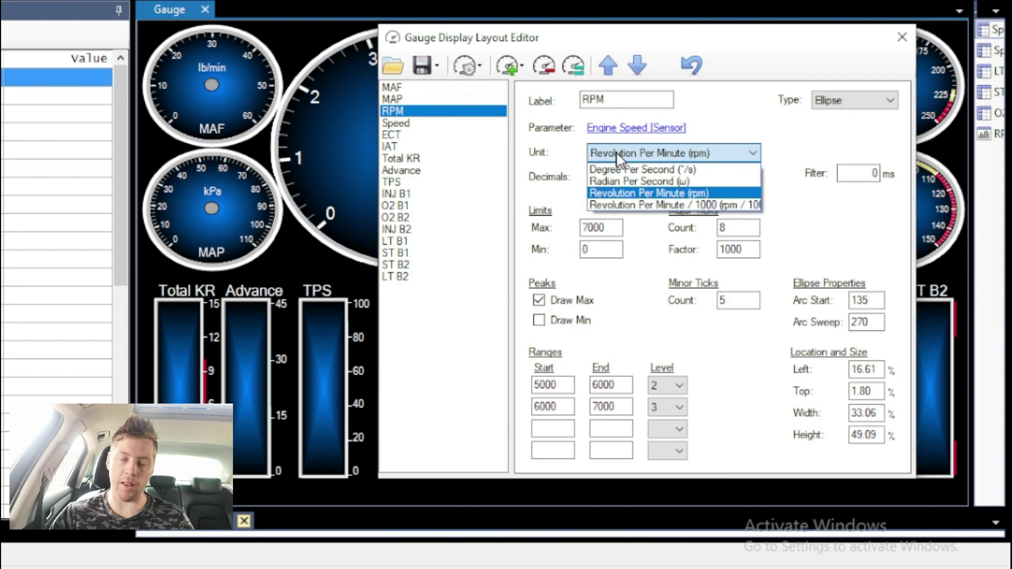
left_click(617, 155)
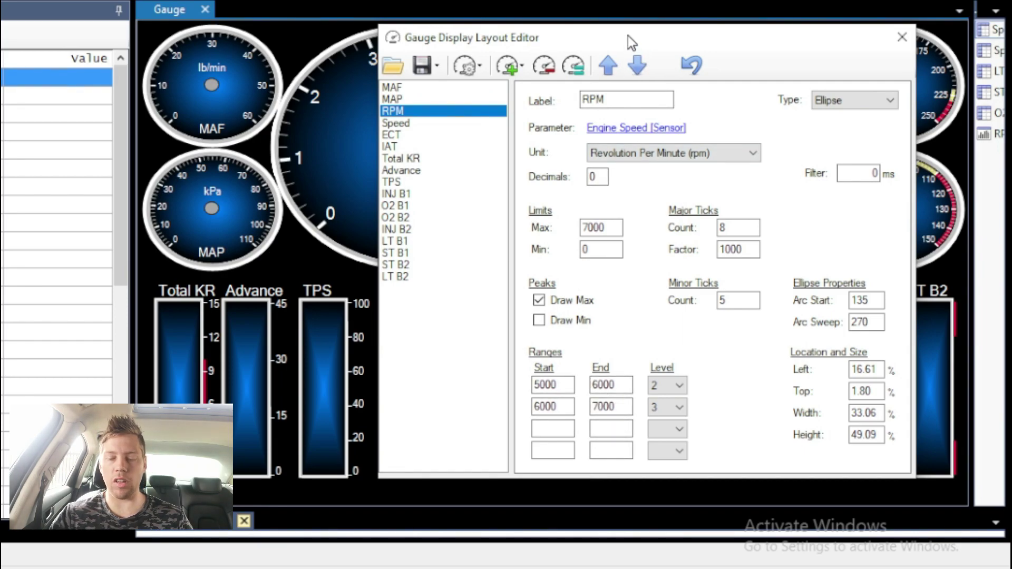
Move the layout editor clear of the RPM gauge to compare the gauge face with its range settings.
left_click_drag(627, 35, 703, 30)
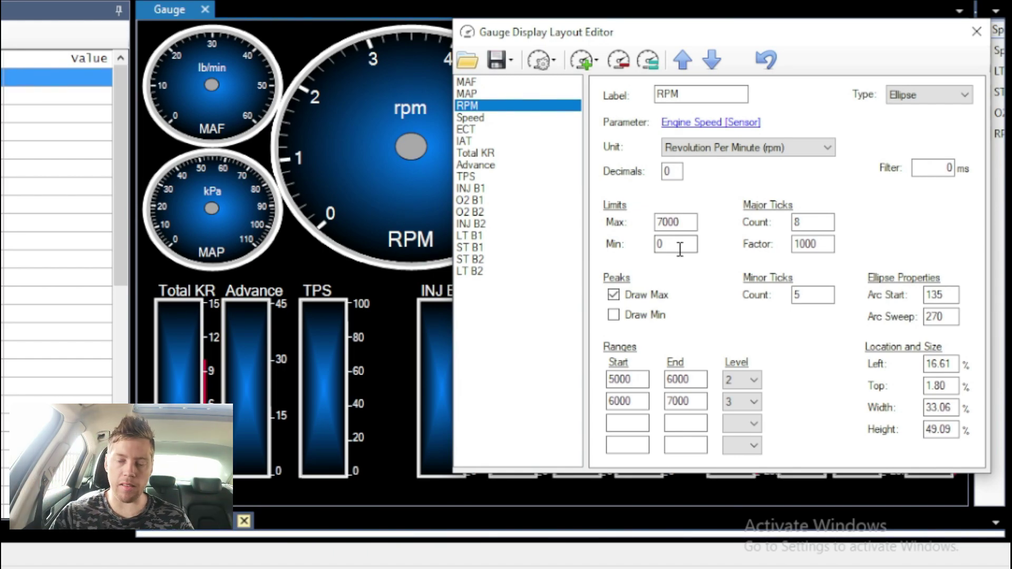
left_click(633, 378)
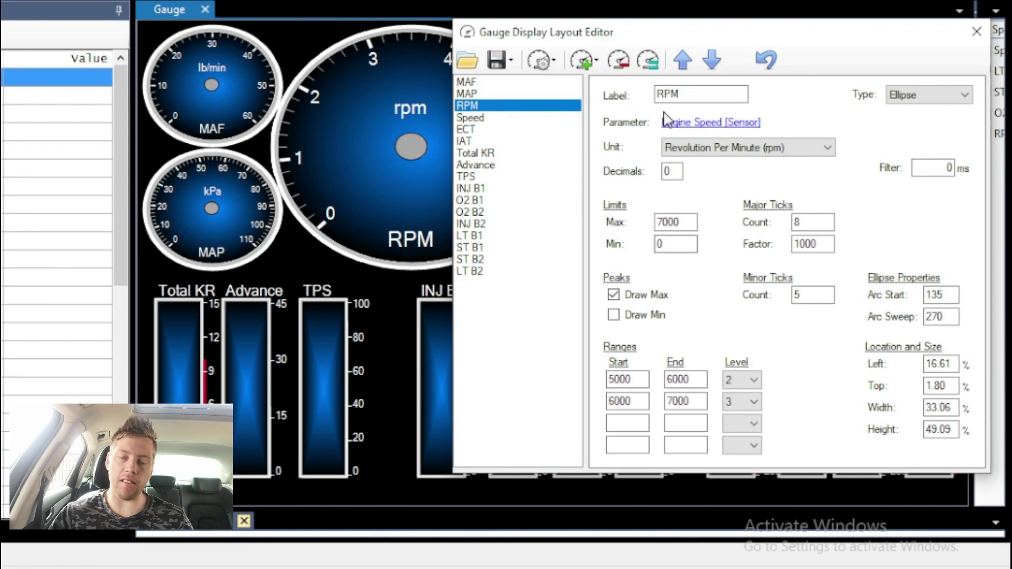
left_click_drag(675, 40, 783, 31)
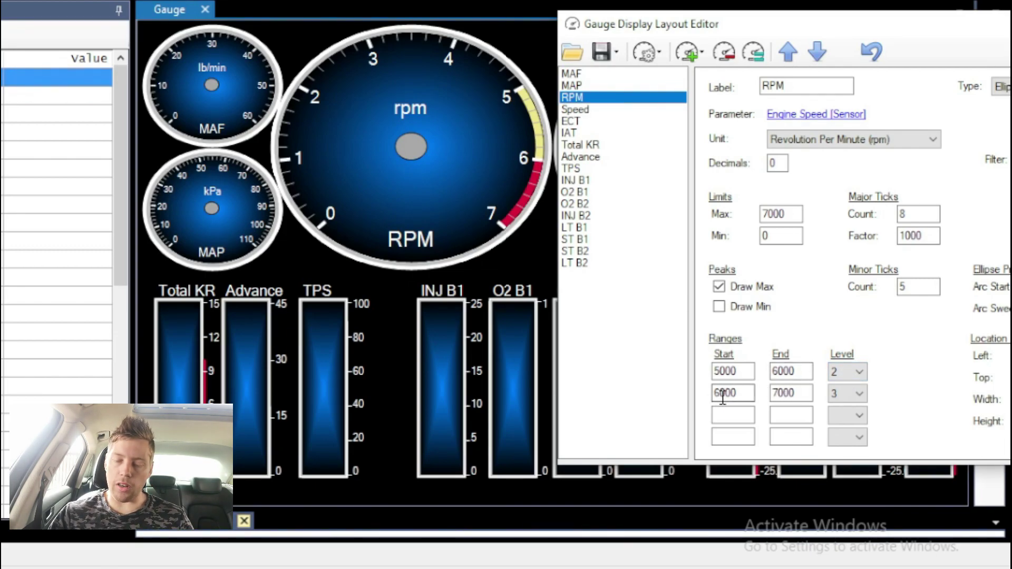
left_click(783, 393)
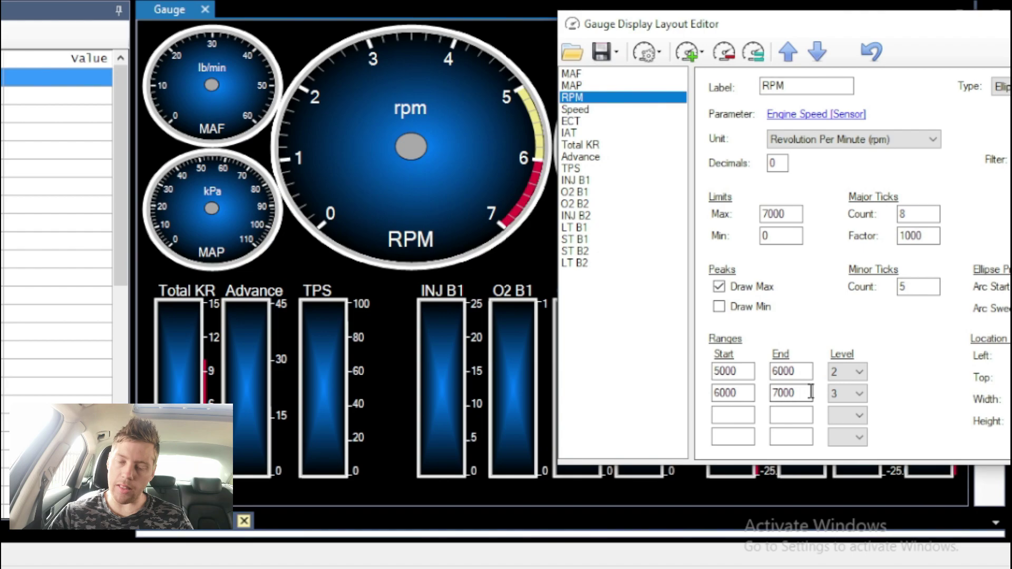
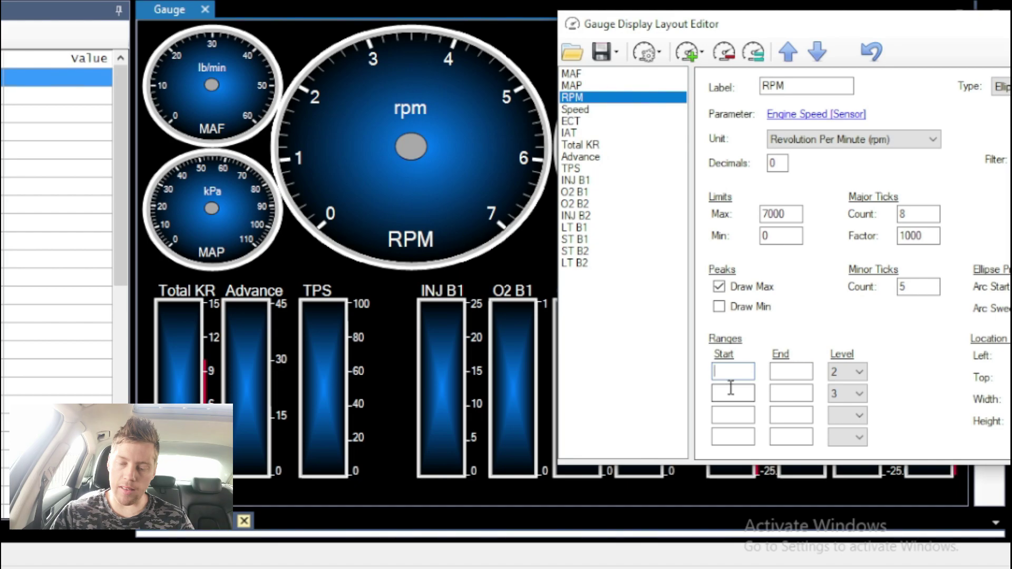
Try a first RPM gauge range from 1000 to 2000 at level 1.
type("1000")
key("Tab")
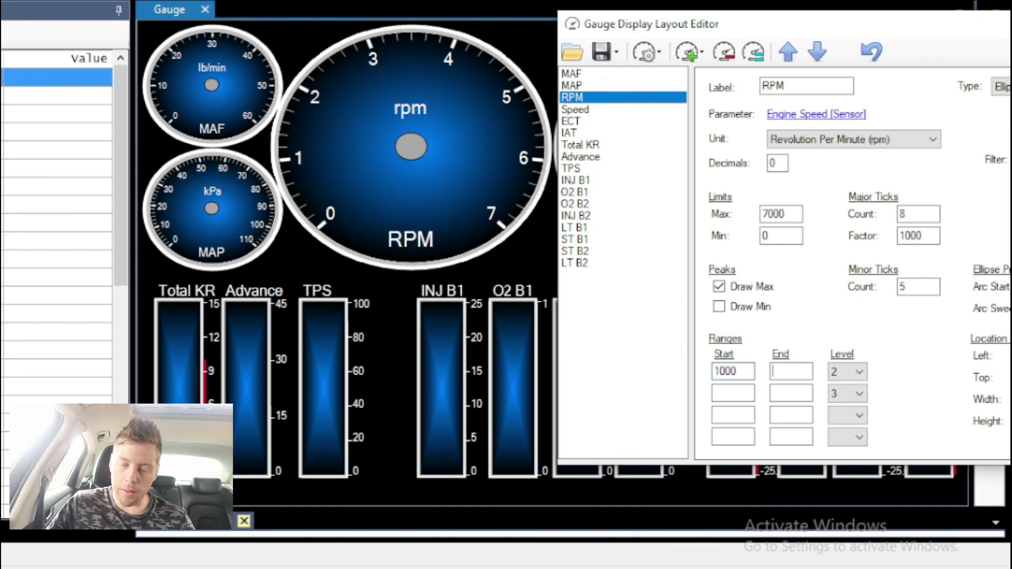
type("2000")
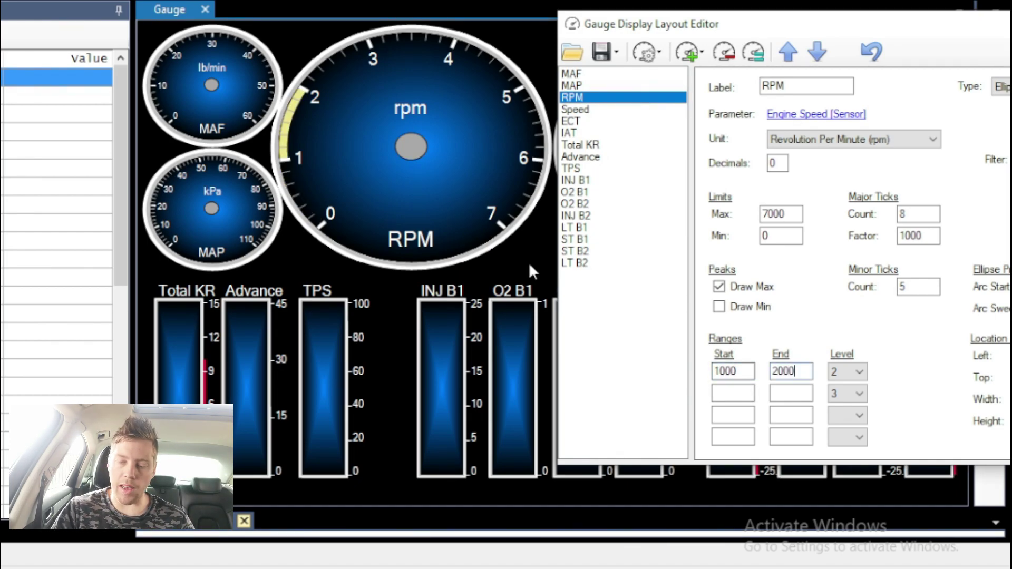
left_click(859, 372)
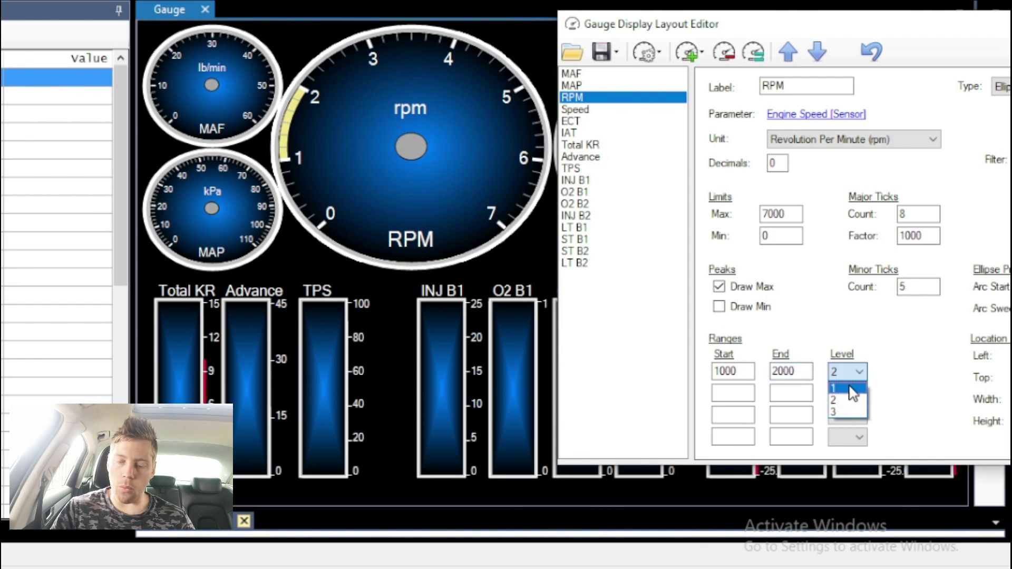
left_click(835, 388)
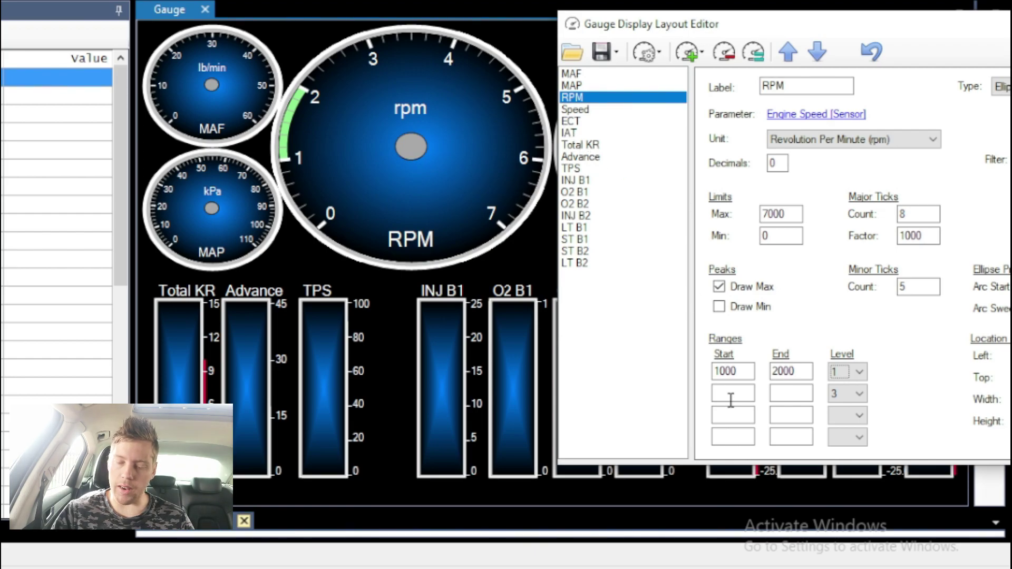
Clear the first RPM range's start and end values and set its level back to 2.
double_click(789, 372)
key("BackSpace")
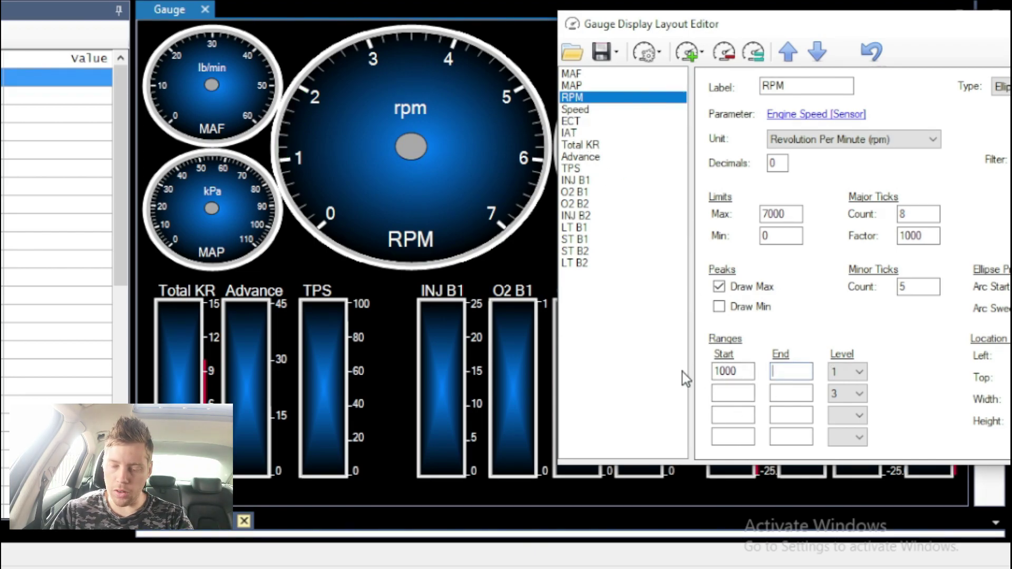
double_click(727, 372)
key("BackSpace")
left_click(857, 373)
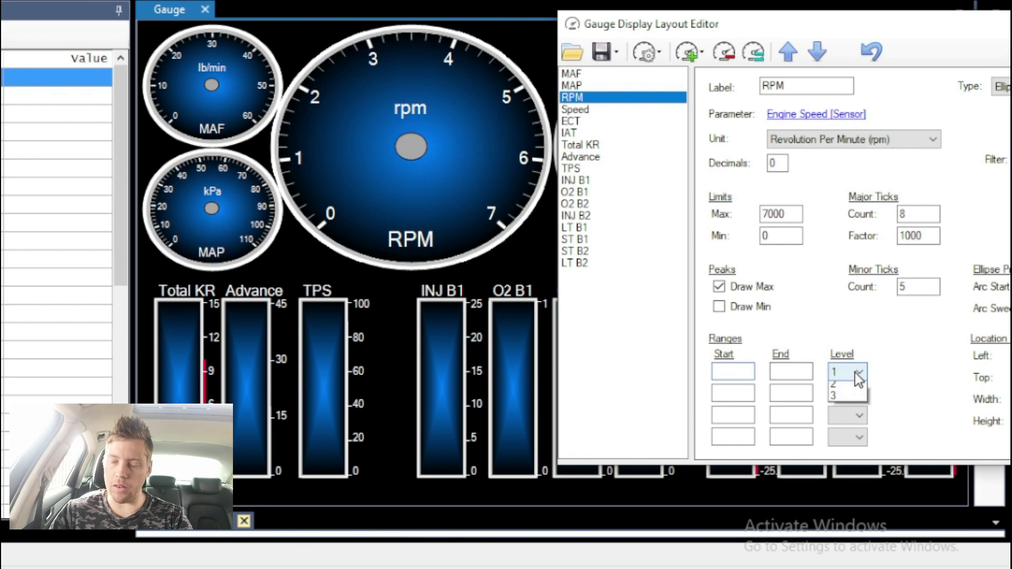
left_click(837, 384)
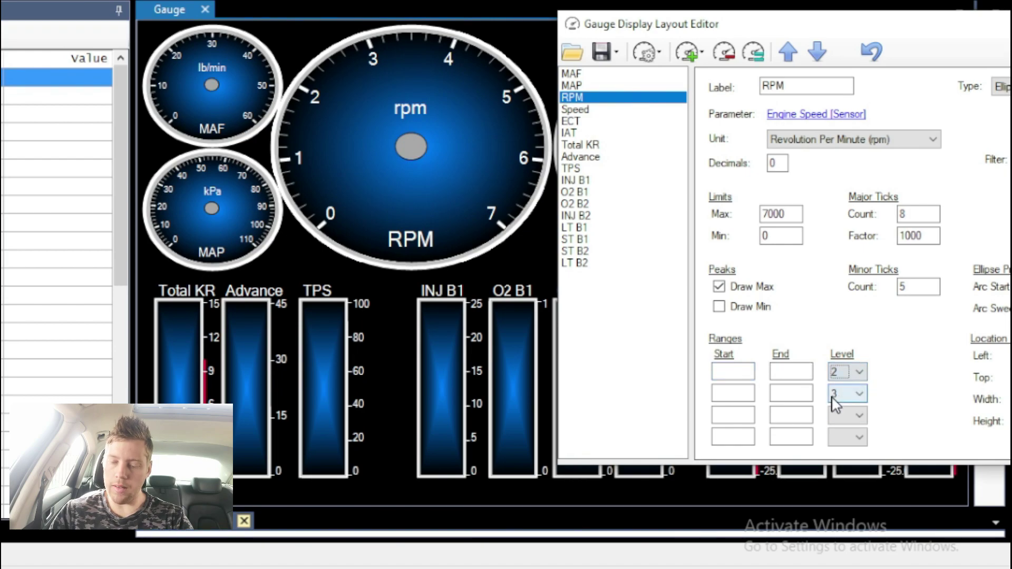
Set the RPM gauge's first range to start at 6500 and end at 7100.
left_click(743, 377)
type("6500")
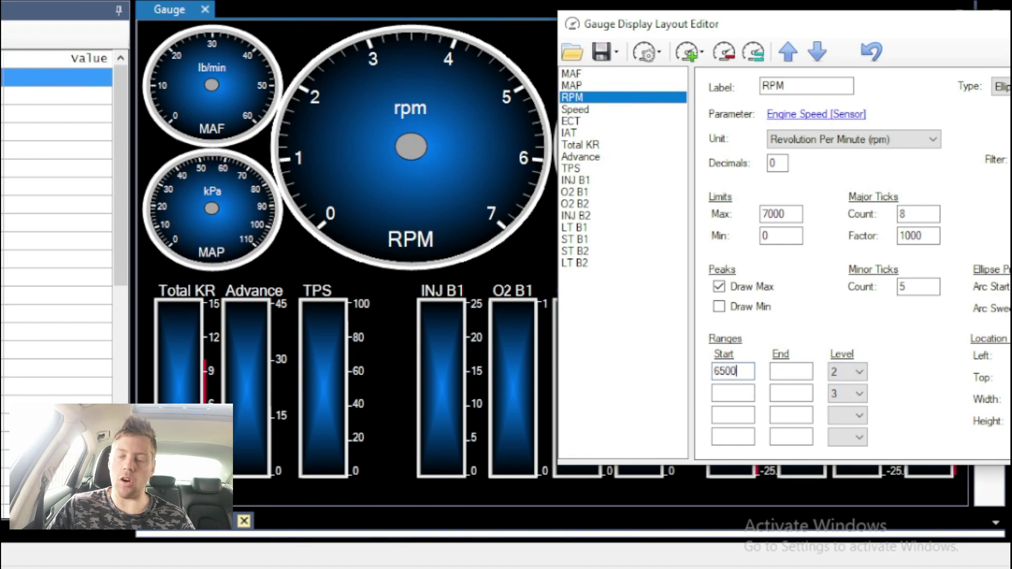
left_click(791, 372)
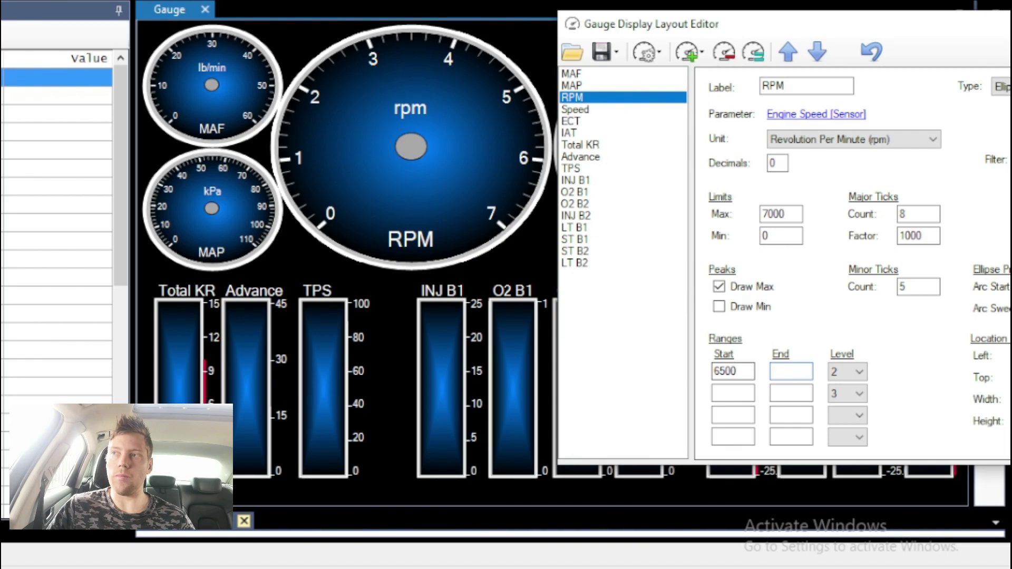
type("7100")
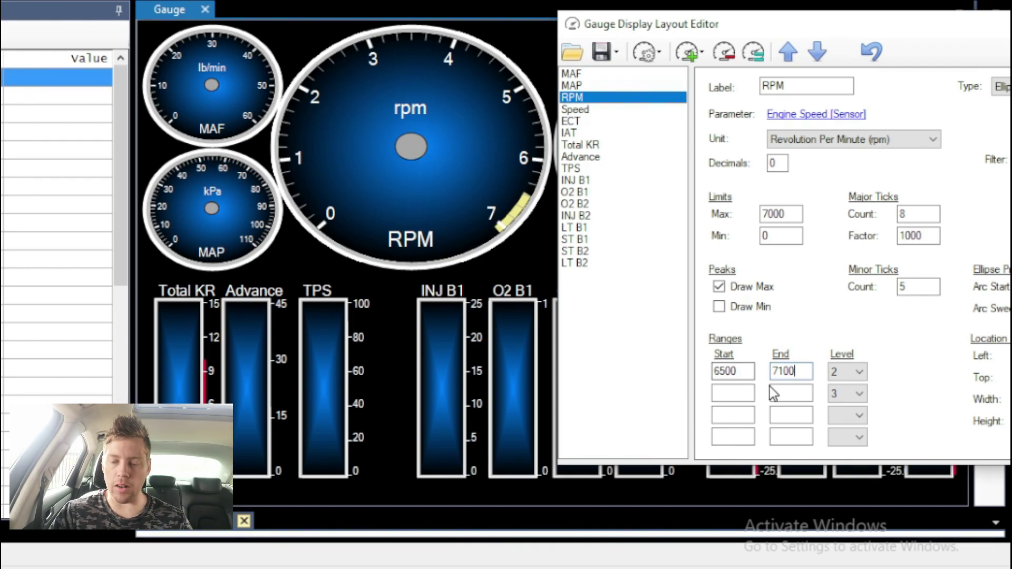
Try 7050 as the first RPM range's end value and restore it to 7100.
left_click_drag(807, 372, 779, 373)
type("050")
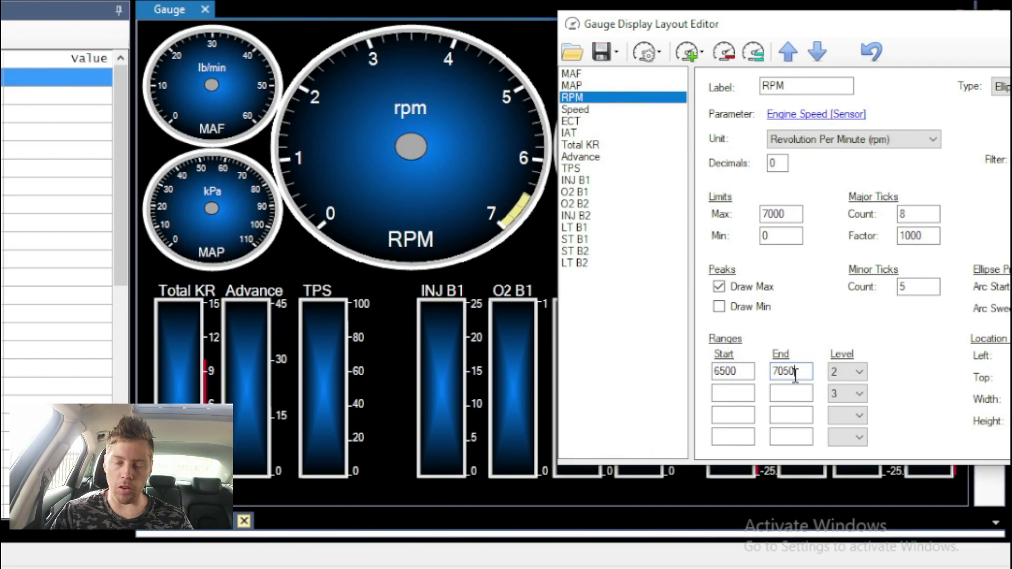
left_click_drag(796, 372, 781, 368)
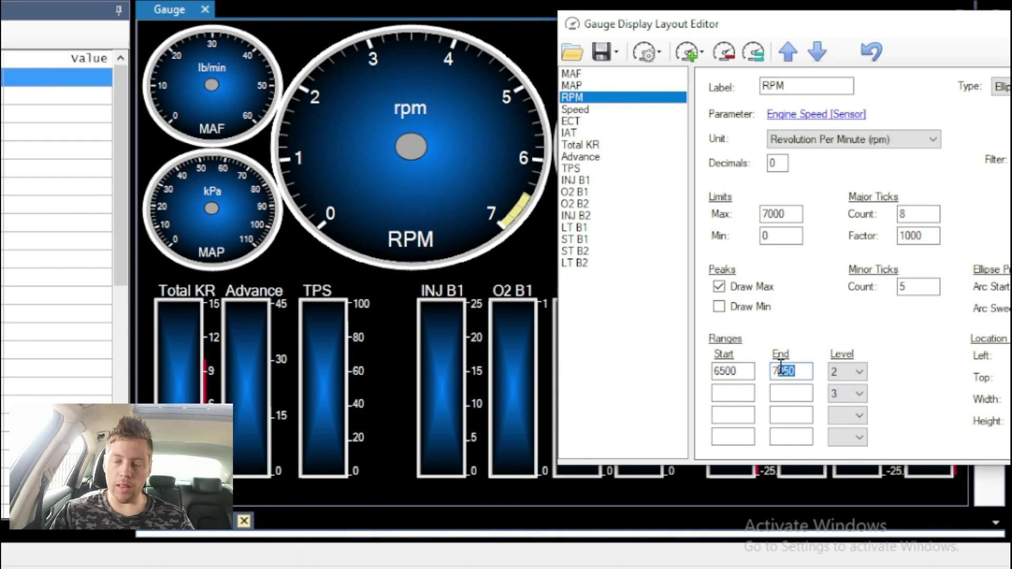
type("100")
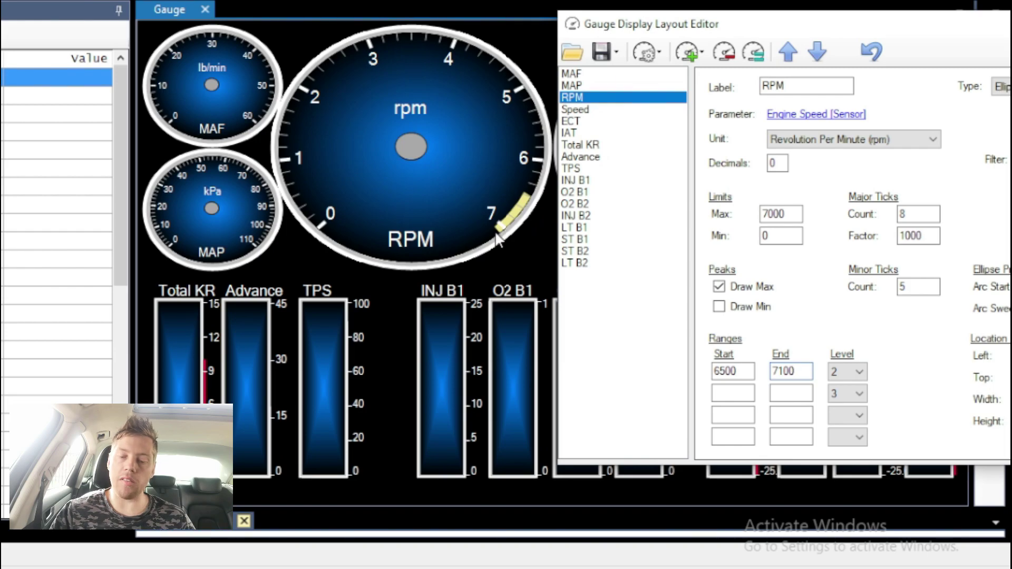
Set the RPM gauge's second range from 7100 to 7200 and close the layout editor.
left_click(747, 393)
type("7100")
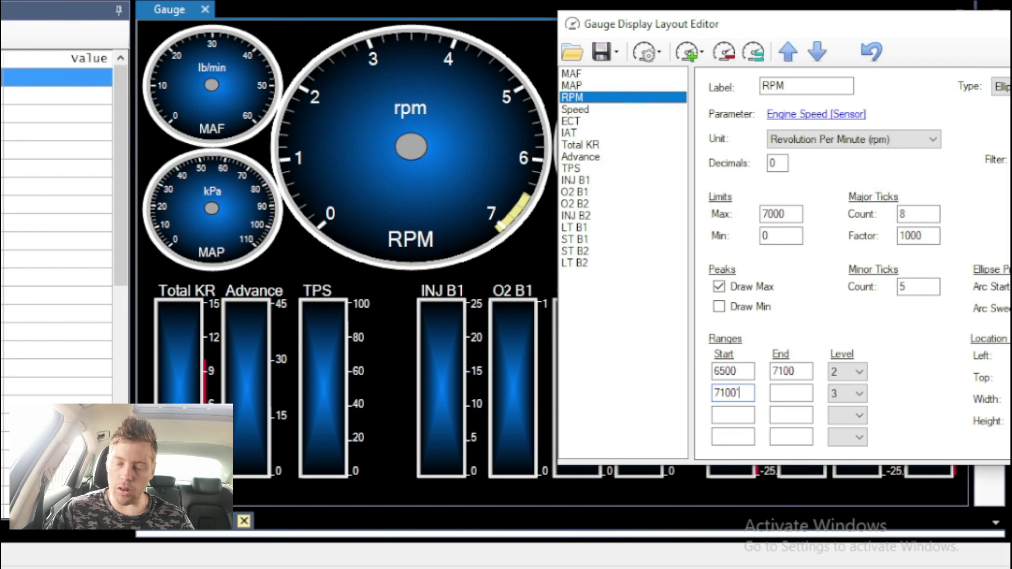
left_click(773, 393)
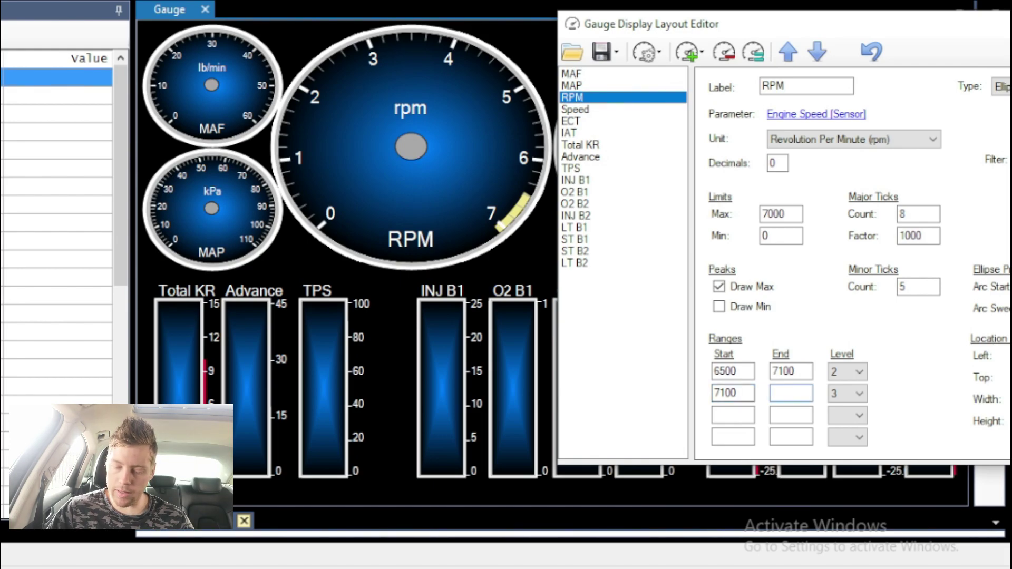
type("7200")
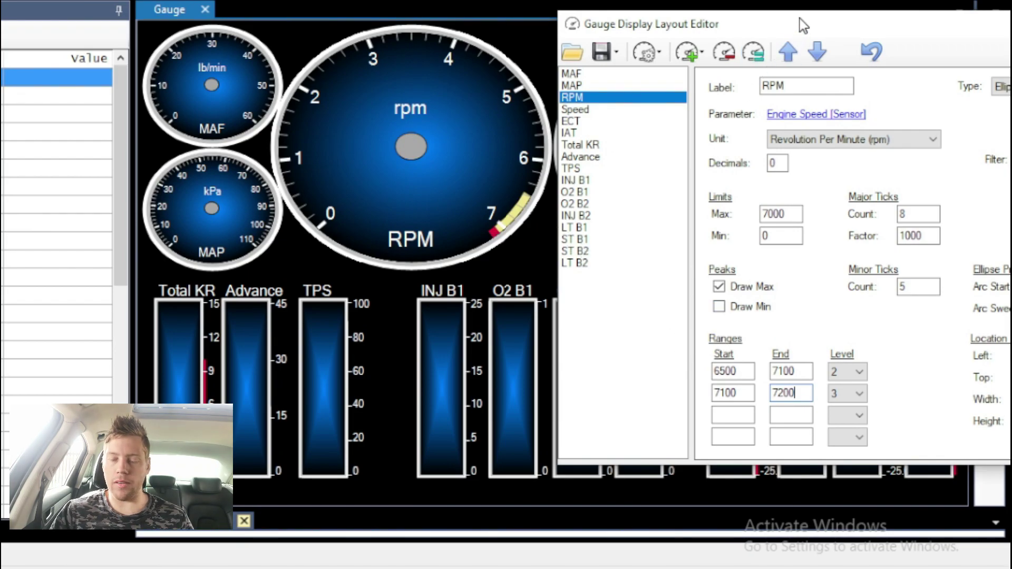
left_click_drag(802, 25, 632, 64)
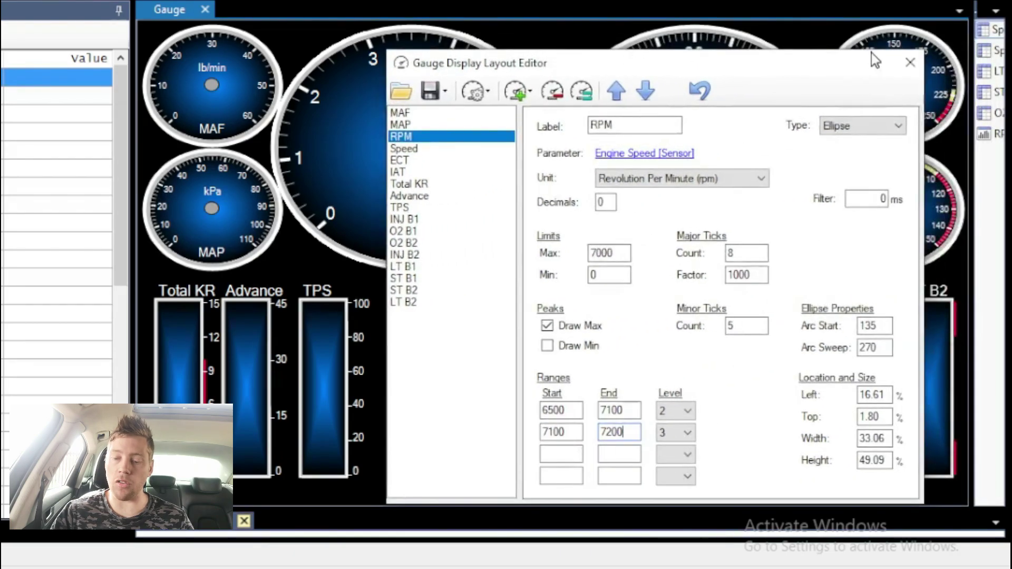
left_click(910, 64)
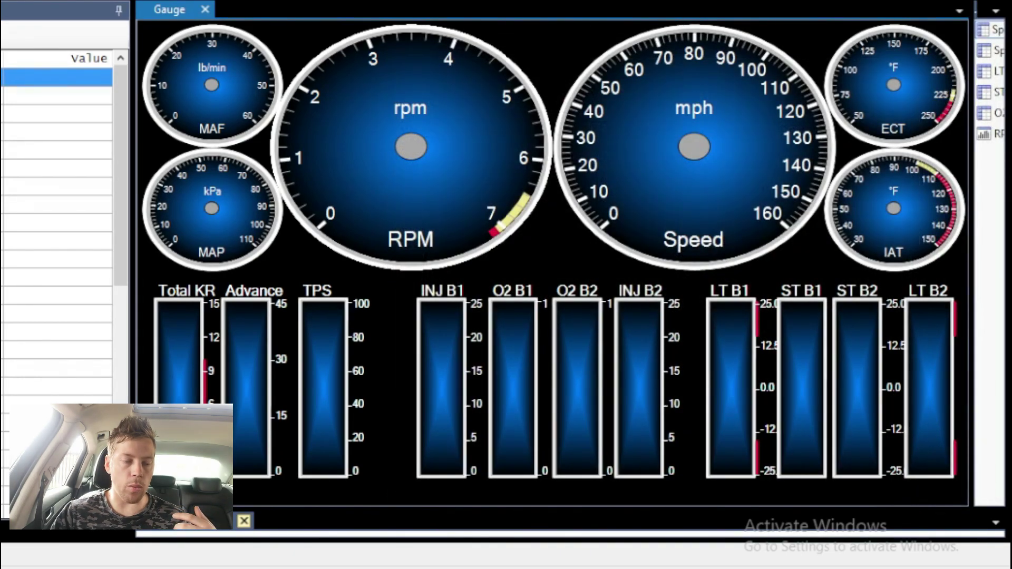
Reopen the saved log file and play it to check the readings on the gauges.
key("ctrl+o")
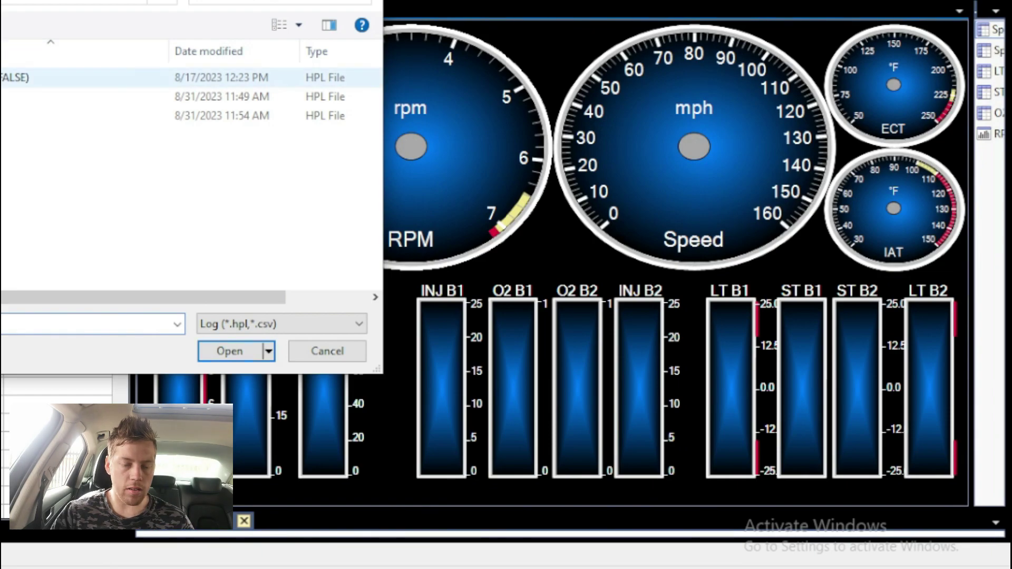
key("Return")
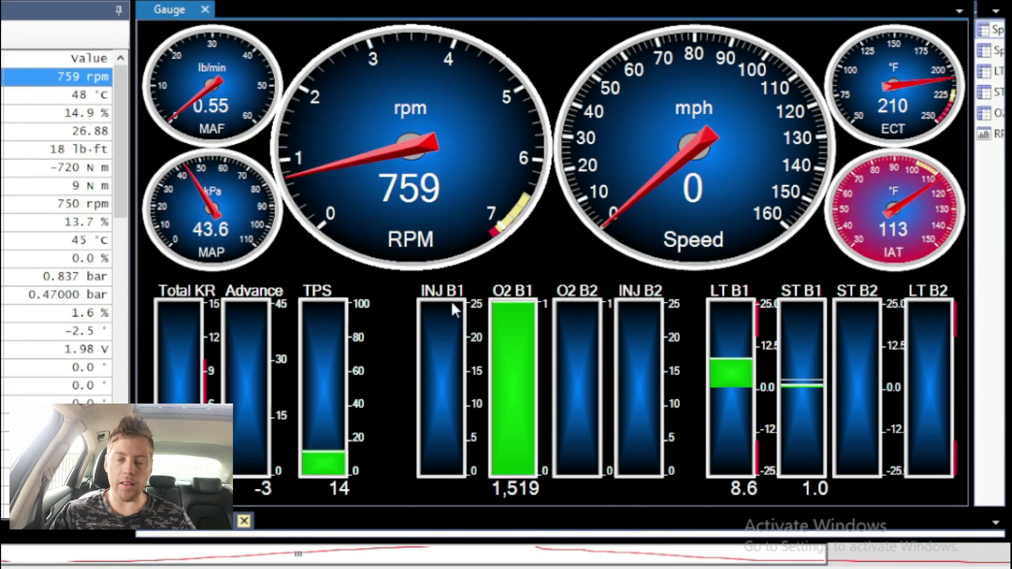
key("space")
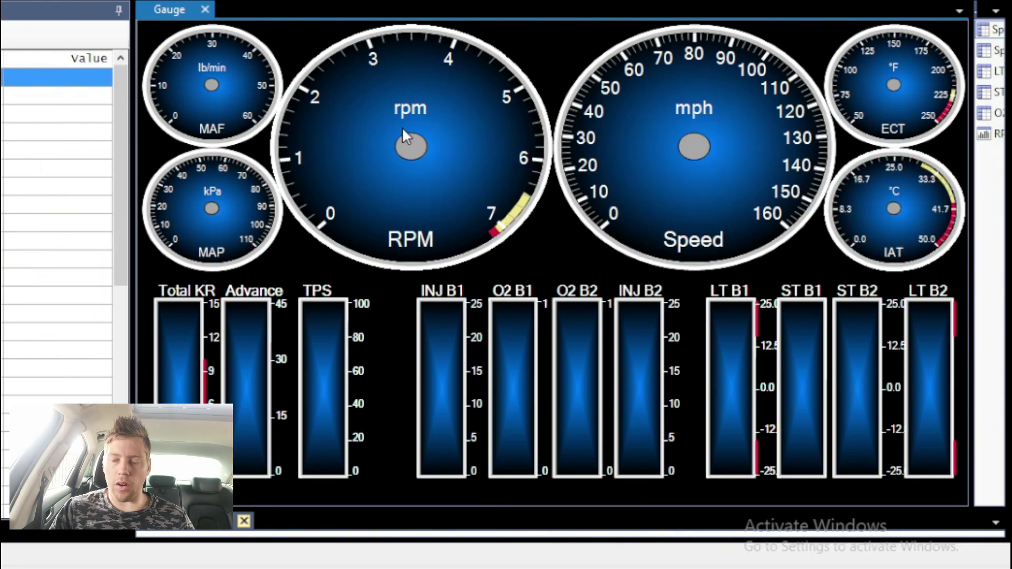
Reopen the gauge layout editor and change the ECT gauge's unit to Celsius (°C).
right_click(897, 100)
left_click(908, 106)
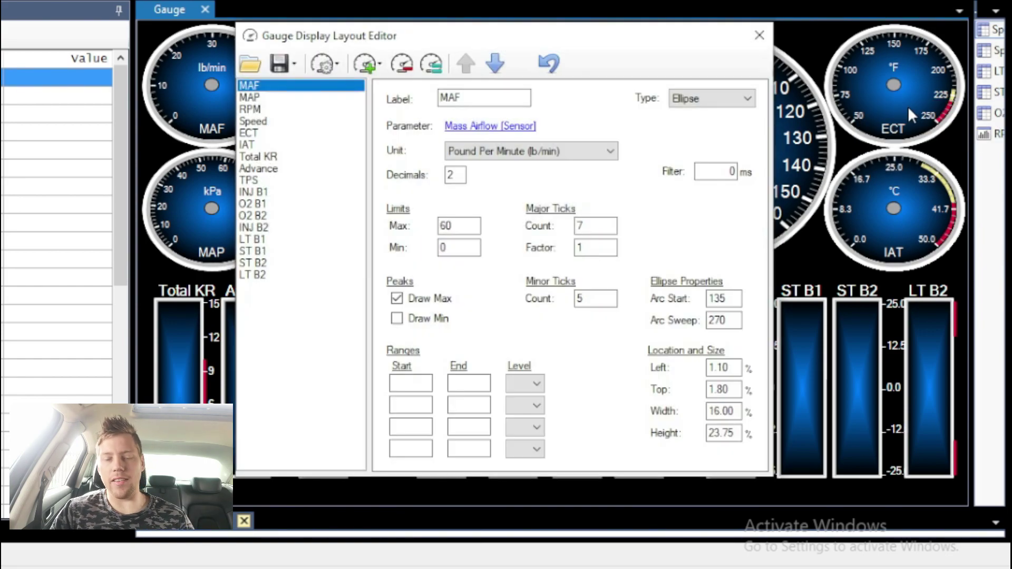
left_click(248, 132)
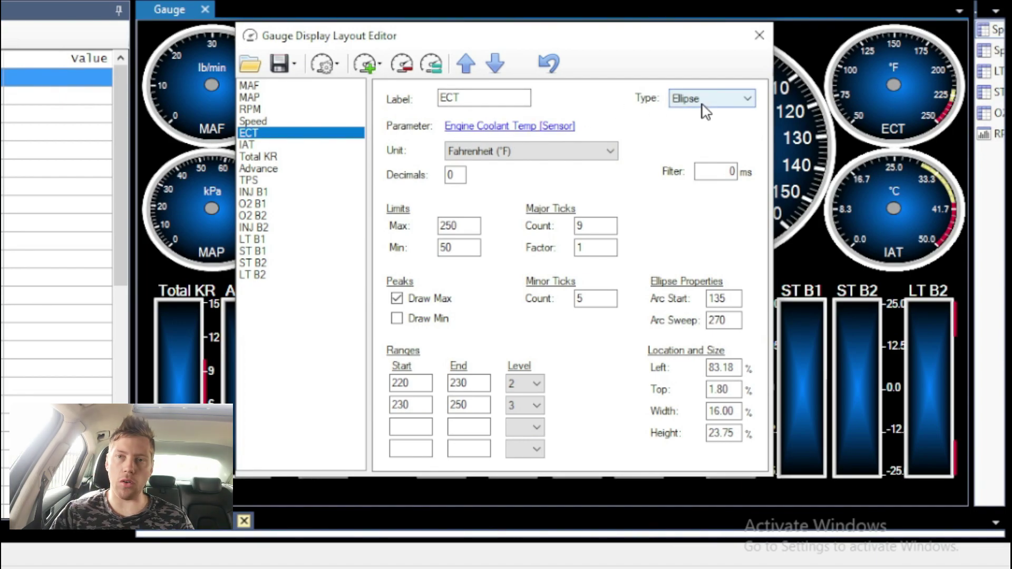
left_click(467, 153)
left_click(486, 180)
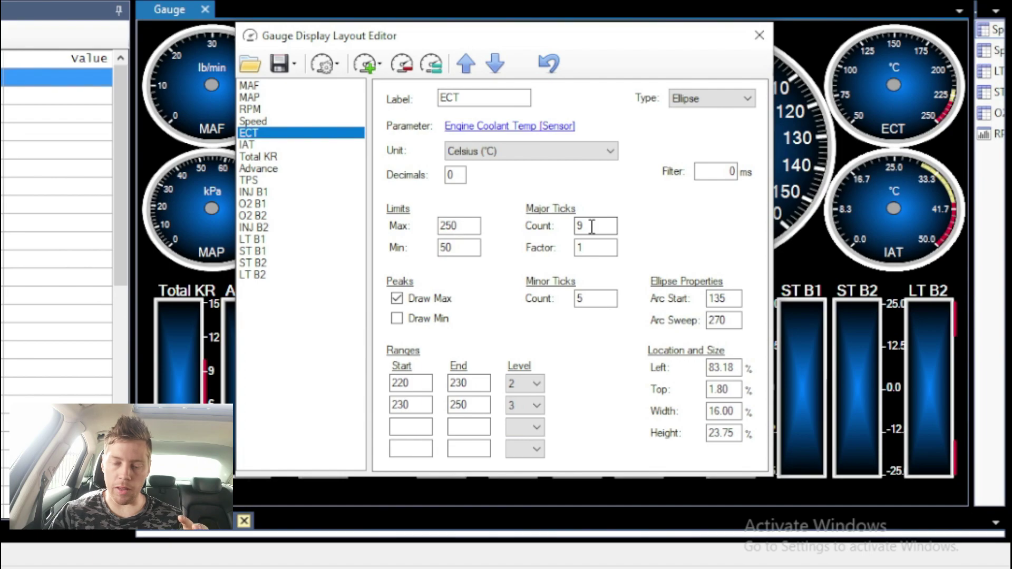
Try a major tick factor of 5 on the ECT gauge and restore it to 1.
left_click(585, 248)
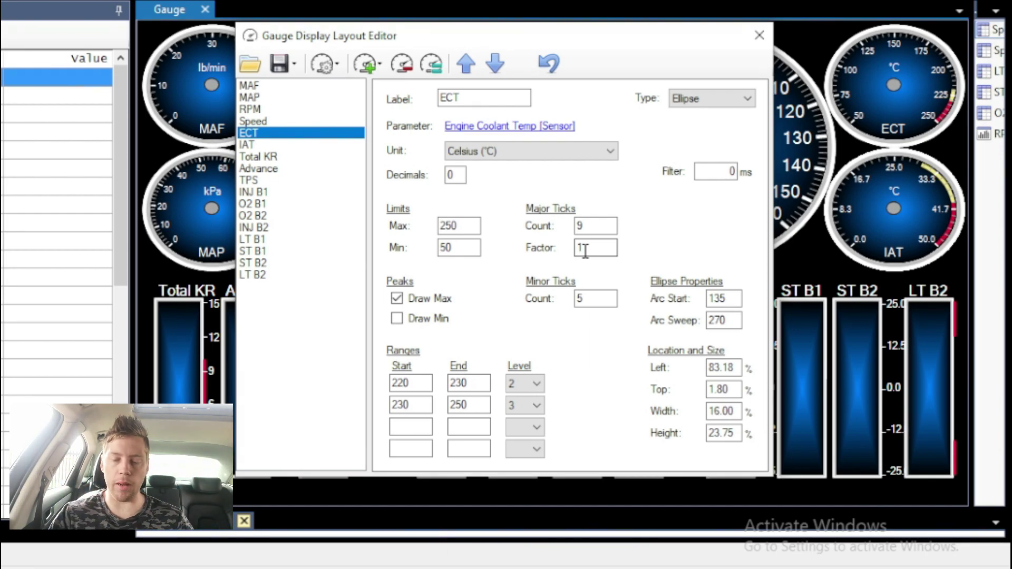
double_click(583, 249)
type("5")
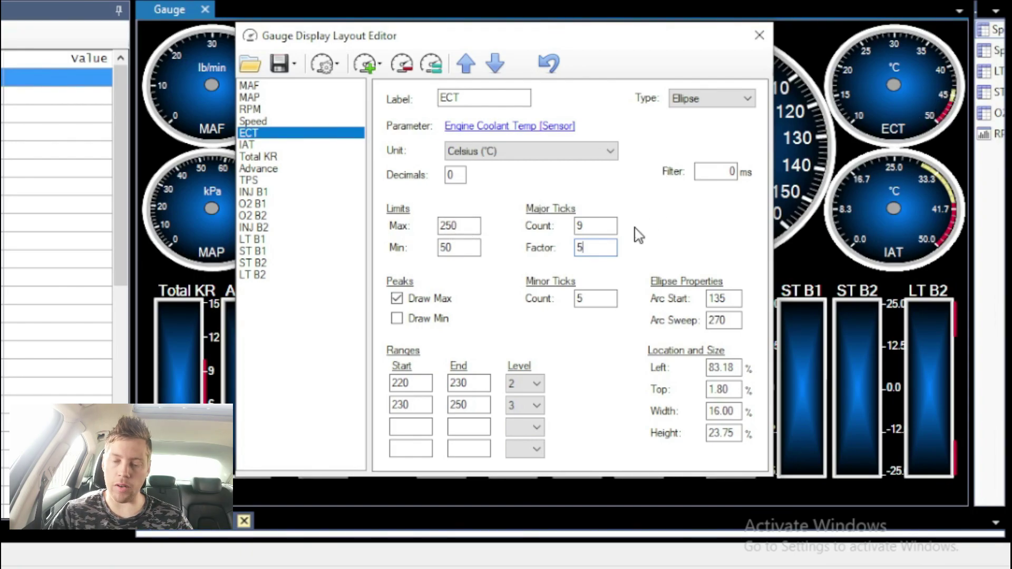
left_click_drag(585, 249, 561, 264)
type("1")
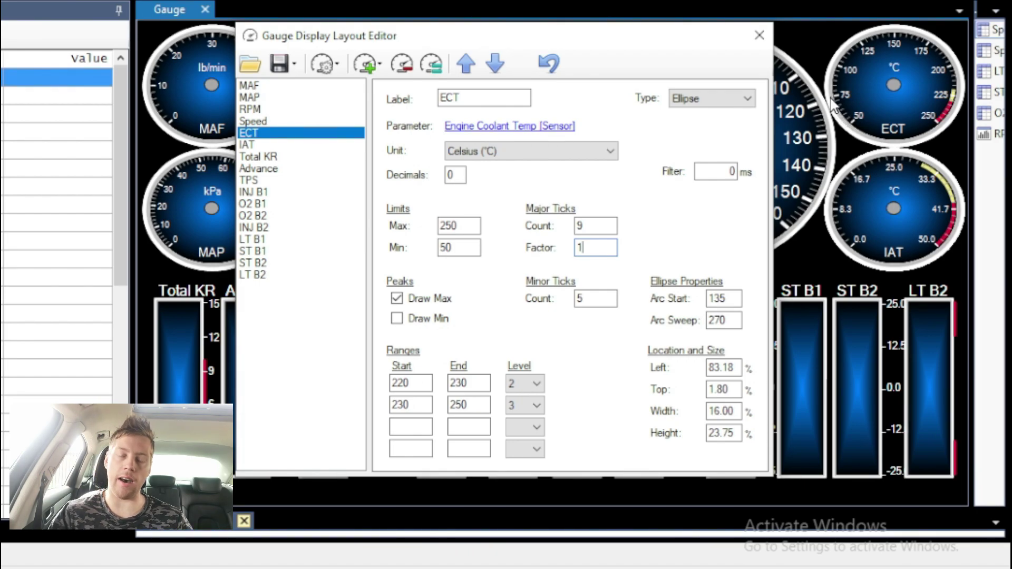
Set the ECT gauge's limits to a maximum of 120 and a minimum of 10.
double_click(463, 226)
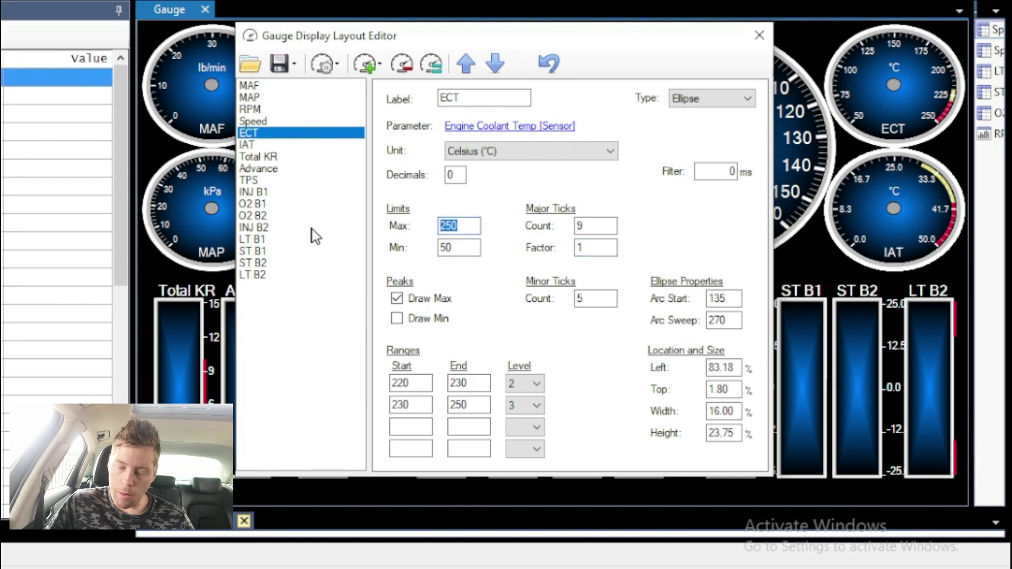
type("120")
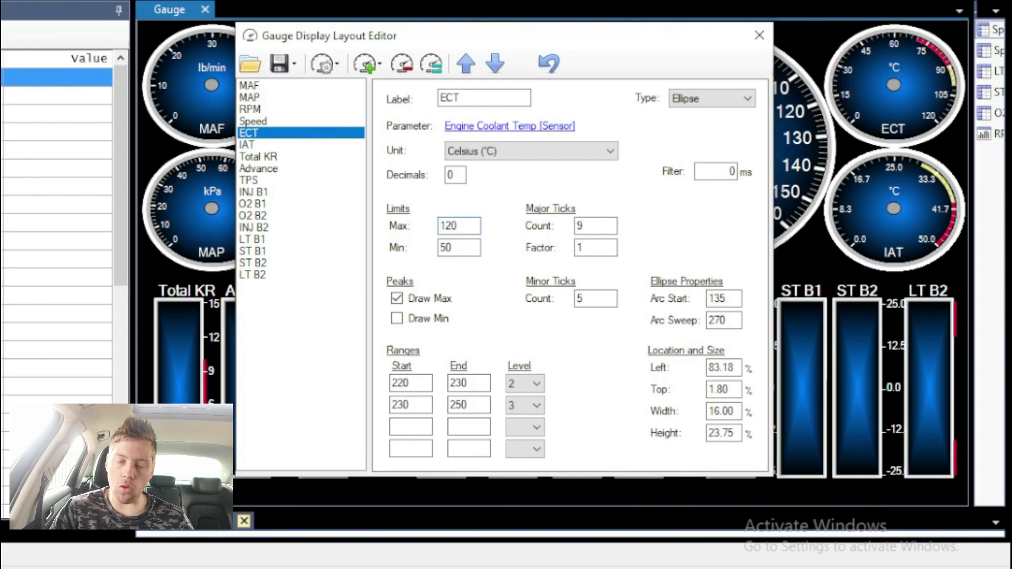
double_click(466, 249)
type("10")
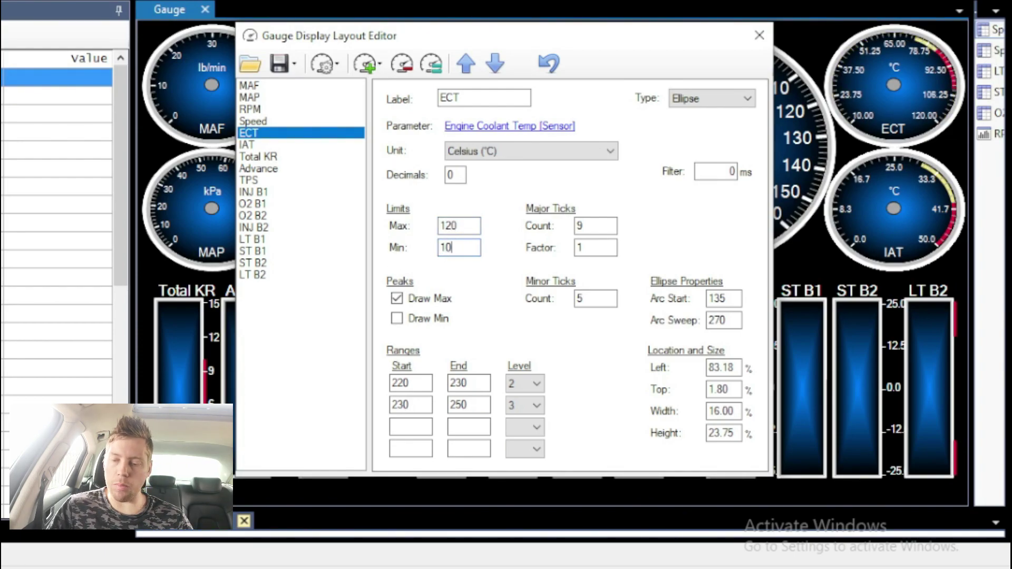
Set the ECT gauge's minimum limit to 0.
key("BackSpace")
key("BackSpace")
type("0")
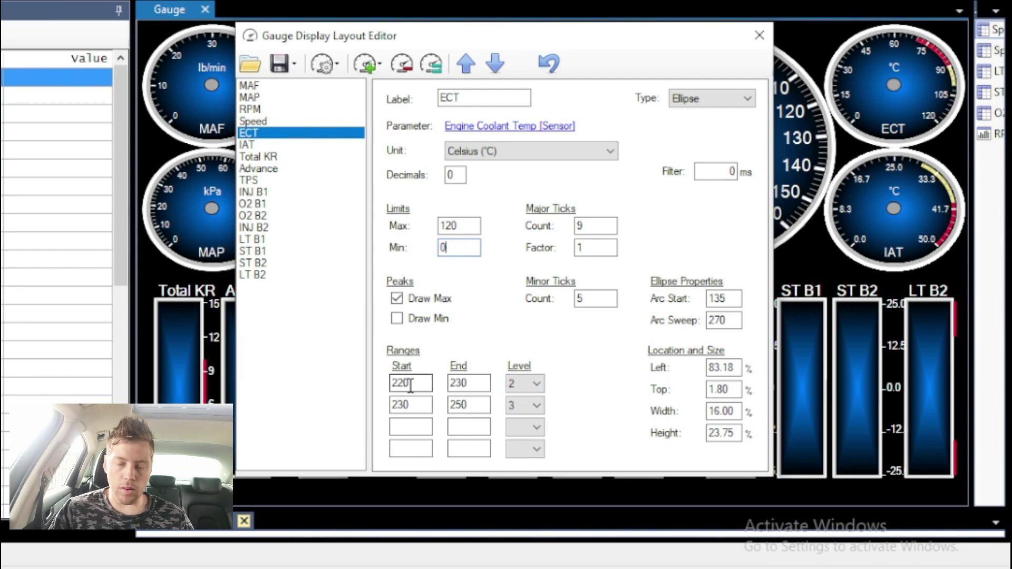
Set the ECT gauge's level 2 range to 90–100 and its level 3 range to 100–120, and close the layout editor.
left_click_drag(414, 384, 377, 386)
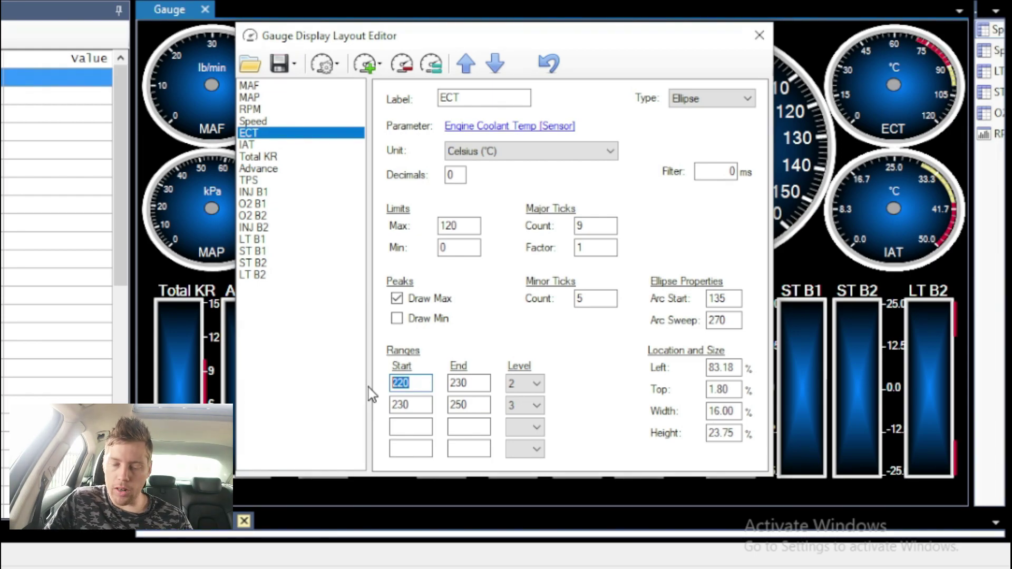
type("90")
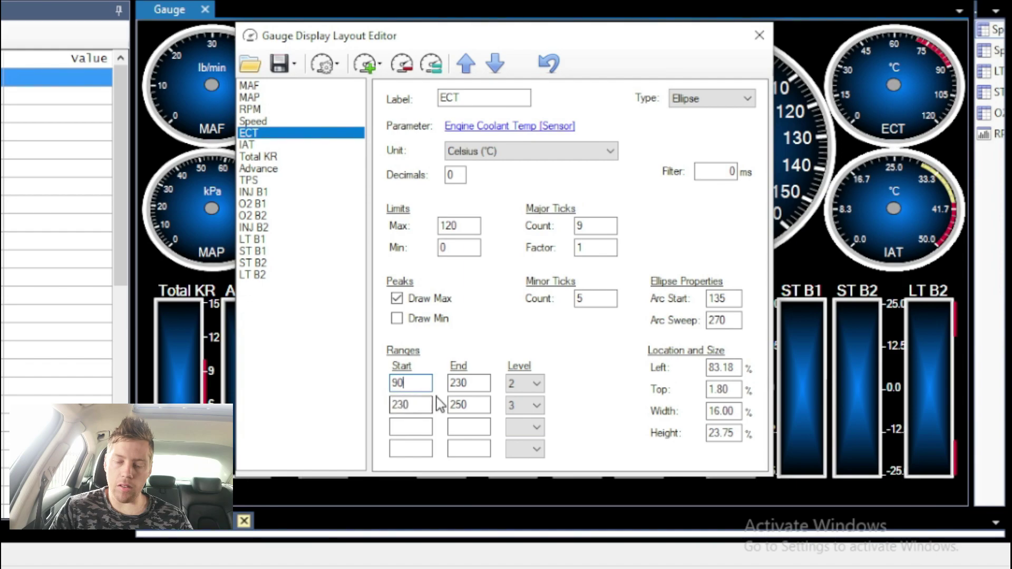
double_click(464, 383)
type("100")
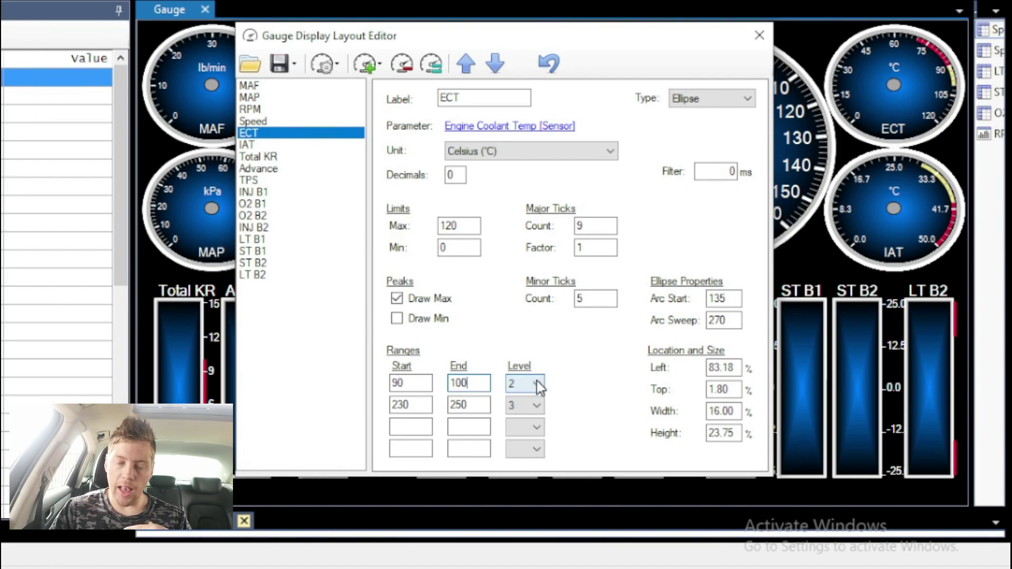
double_click(426, 413)
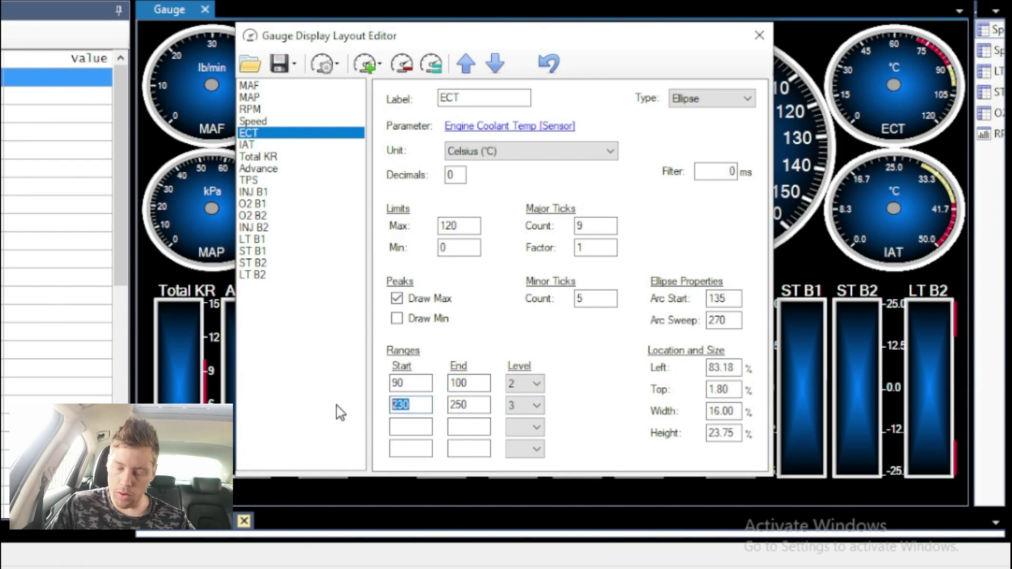
type("100")
key("Tab")
type("120")
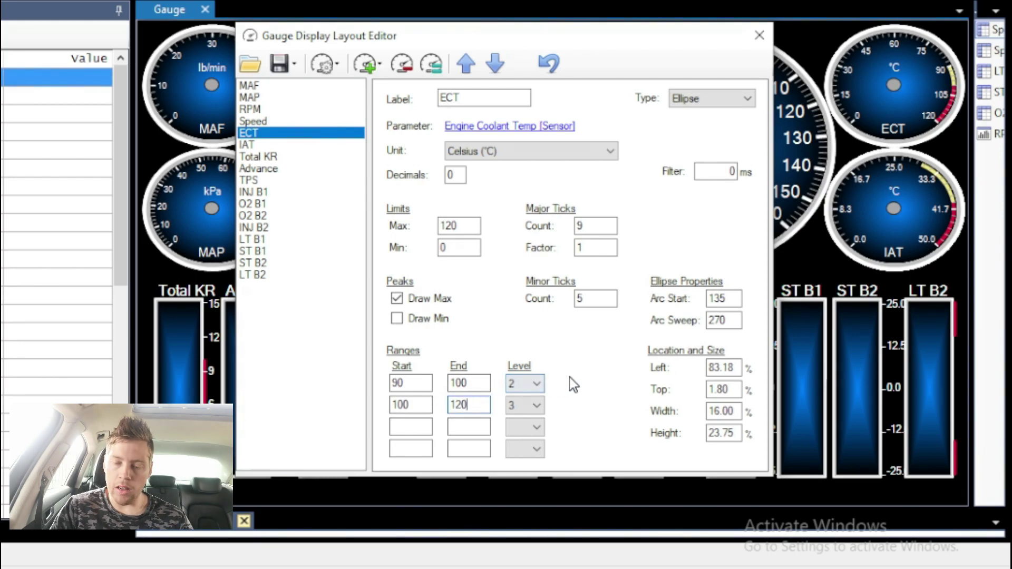
left_click(760, 34)
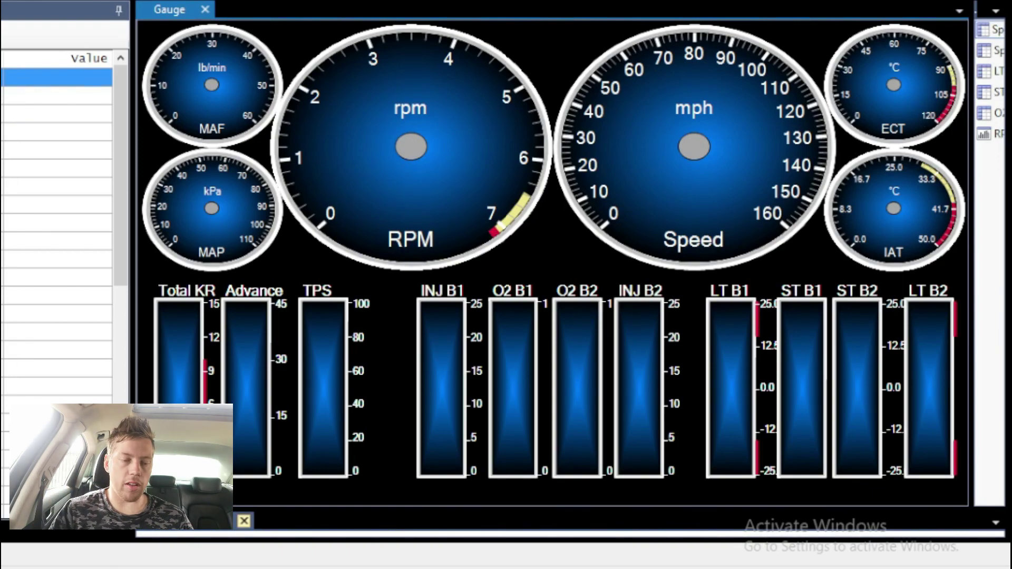
Reopen the saved log file and check the gauge readings at several points along its timeline.
key("ctrl+o")
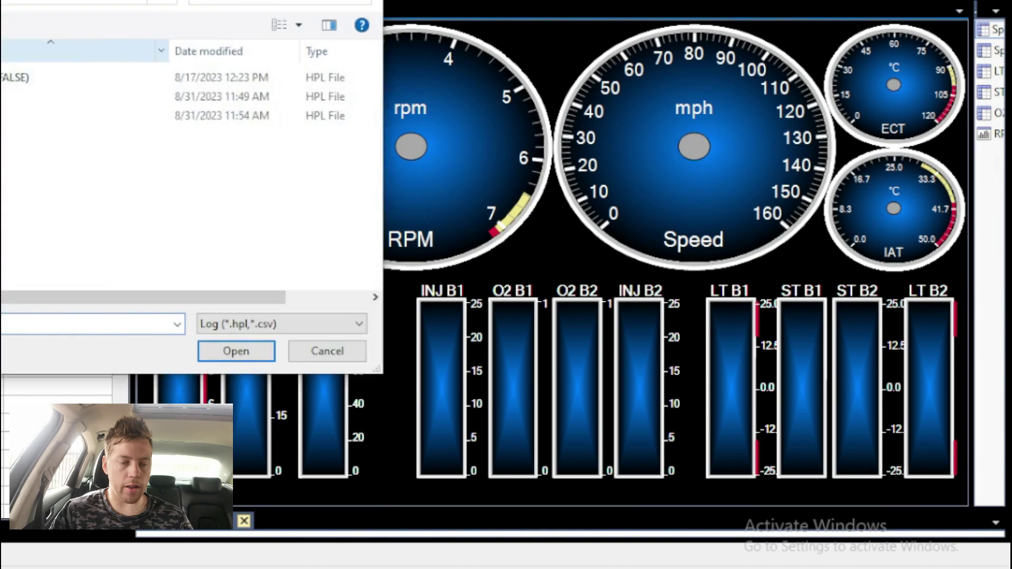
left_click(235, 350)
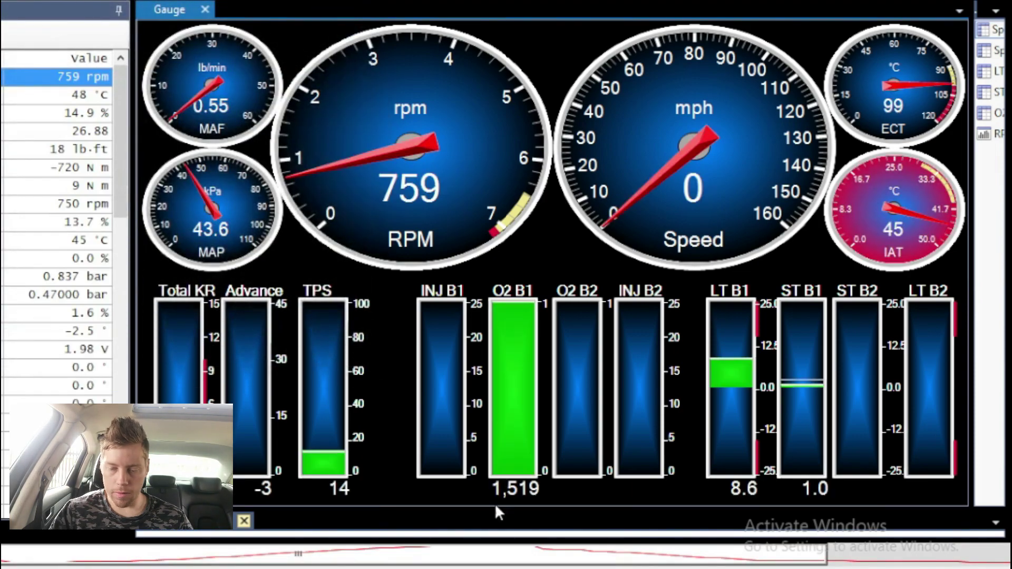
left_click(287, 554)
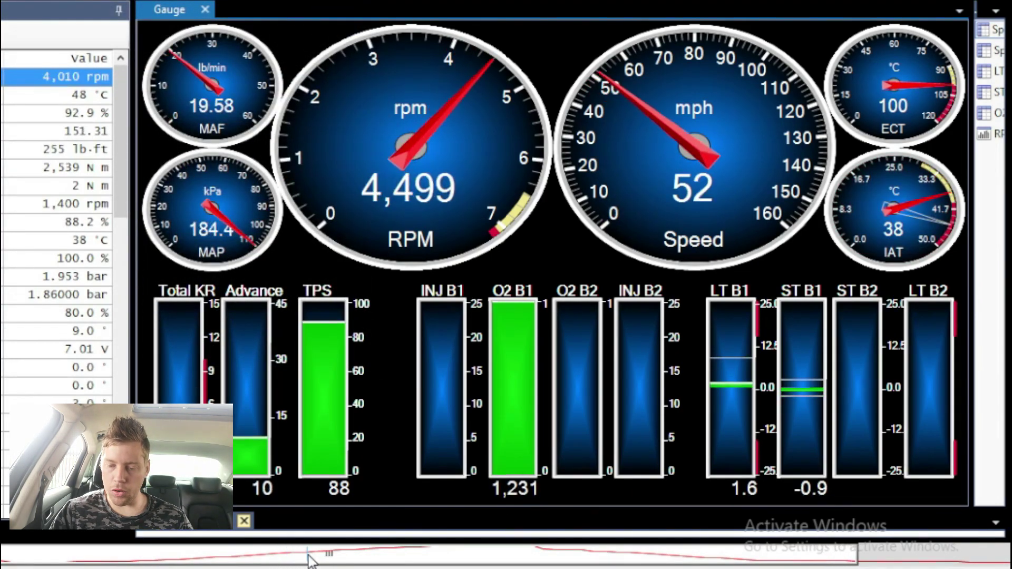
left_click(237, 558)
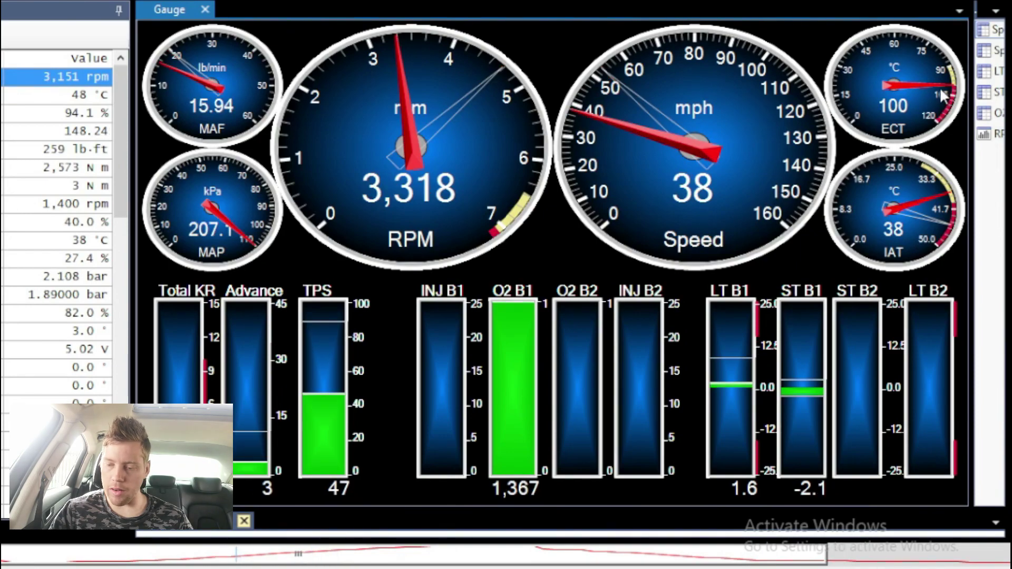
mouse_move(32, 553)
left_mouse_down()
mouse_move(208, 557)
mouse_move(30, 558)
left_mouse_up()
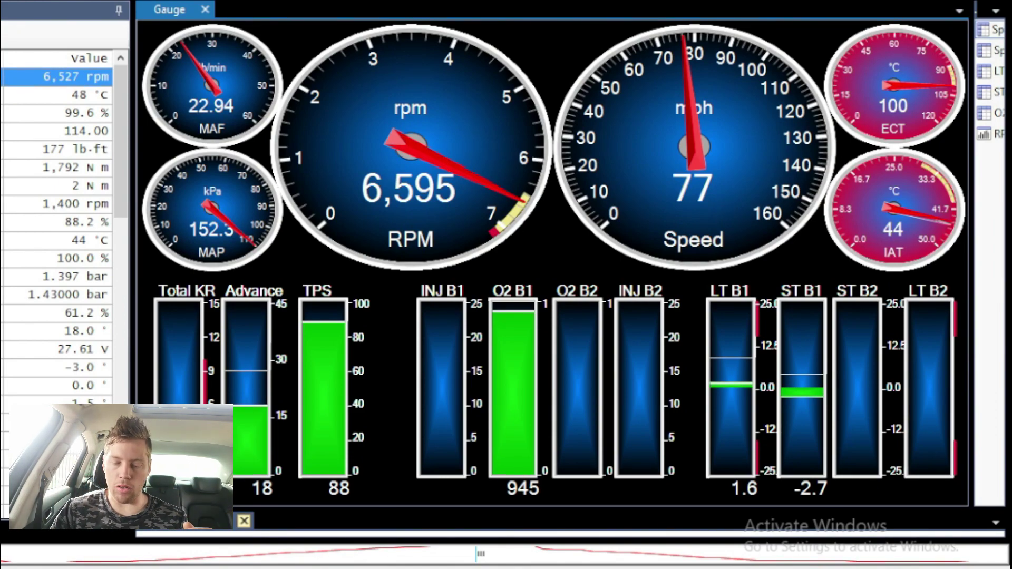
left_click_drag(480, 556, 620, 559)
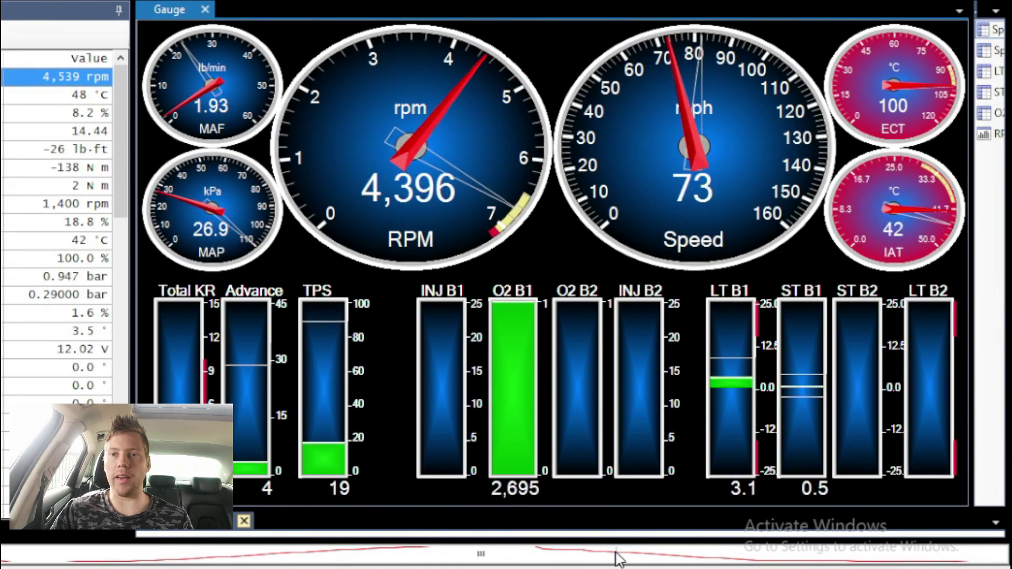
left_click_drag(619, 559, 632, 555)
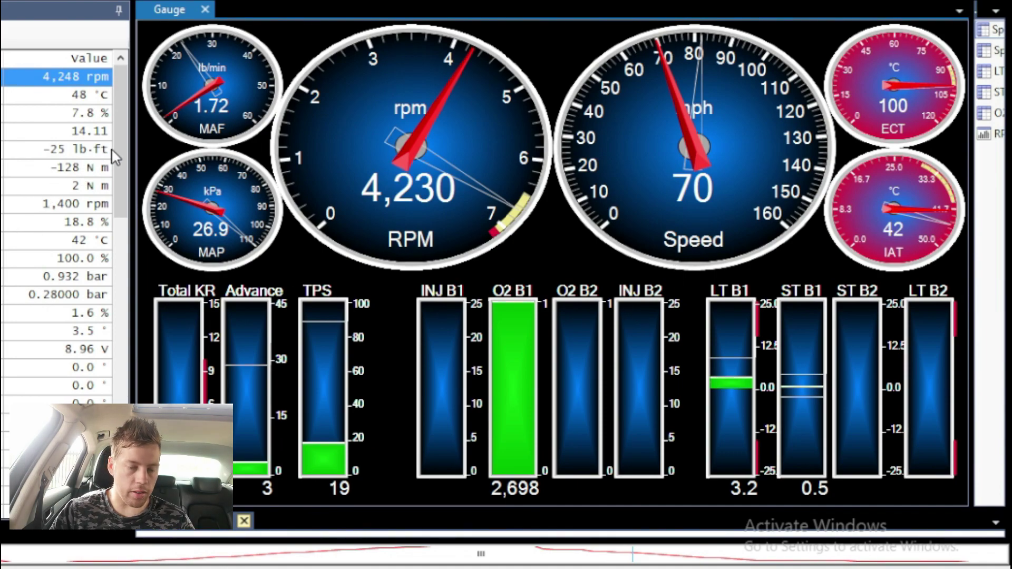
Look through the list of logged channels for parameters worth showing on the gauges.
left_click_drag(120, 157, 116, 276)
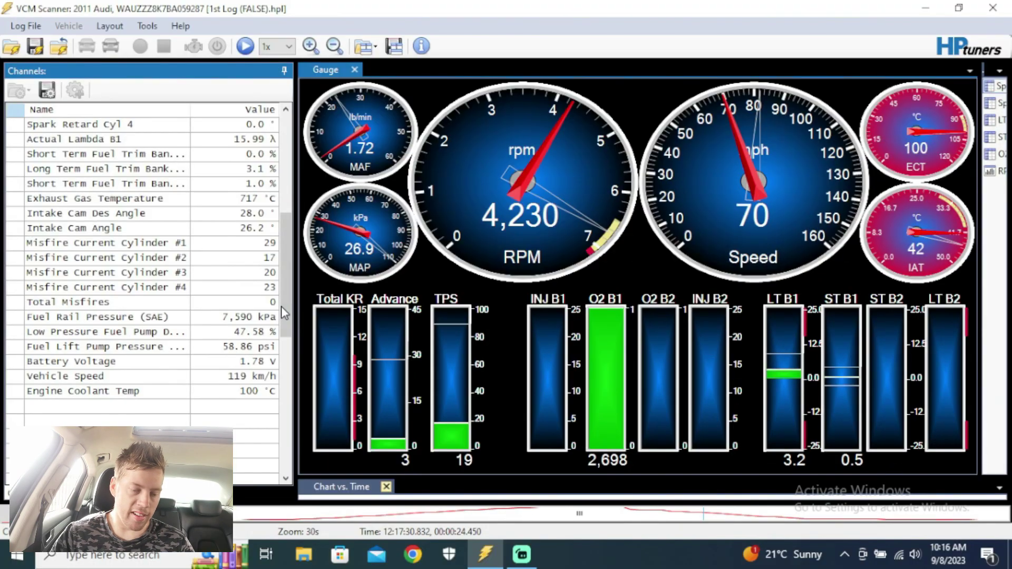
scroll(134, 239, "up", 5)
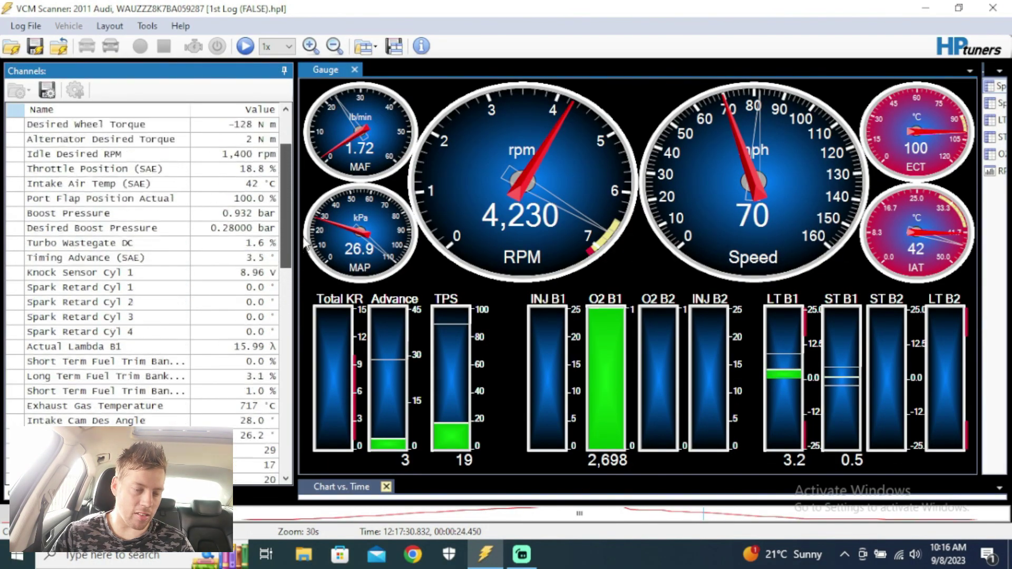
scroll(305, 244, "up", 2)
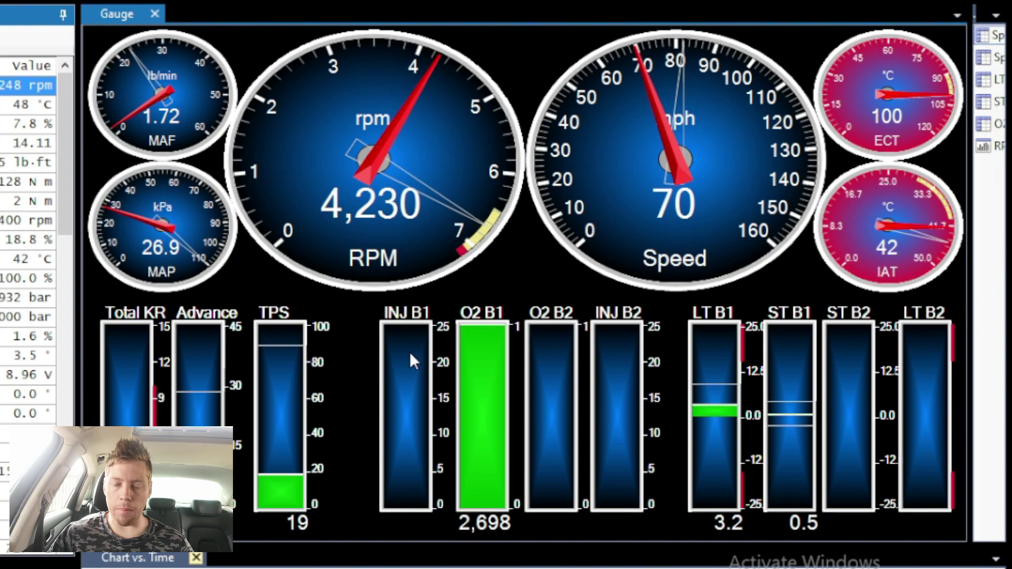
Reopen the gauge layout editor and change the INJ B1 gauge's parameter to Spark Retard Cyl 1.
right_click(492, 391)
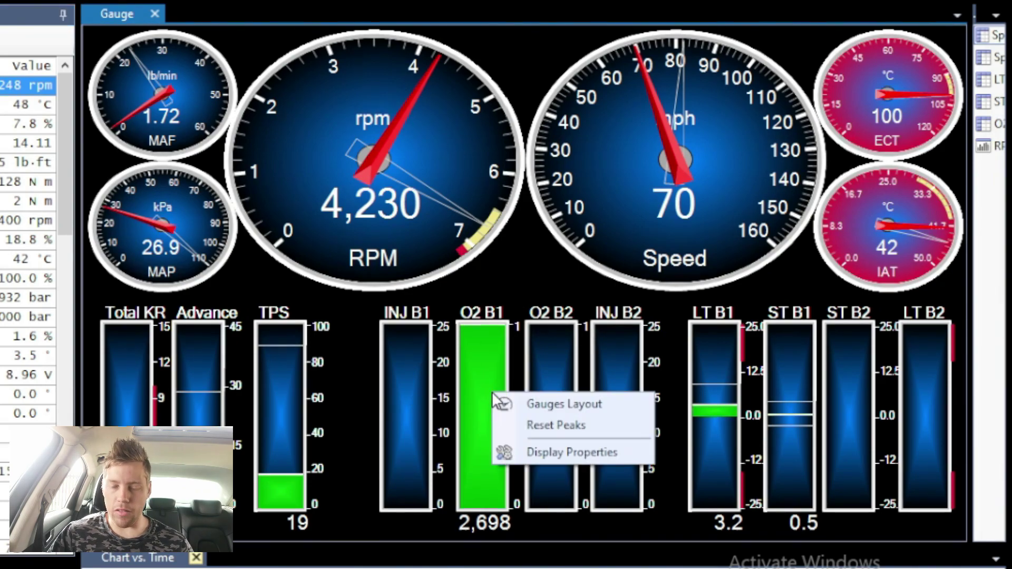
left_click(533, 396)
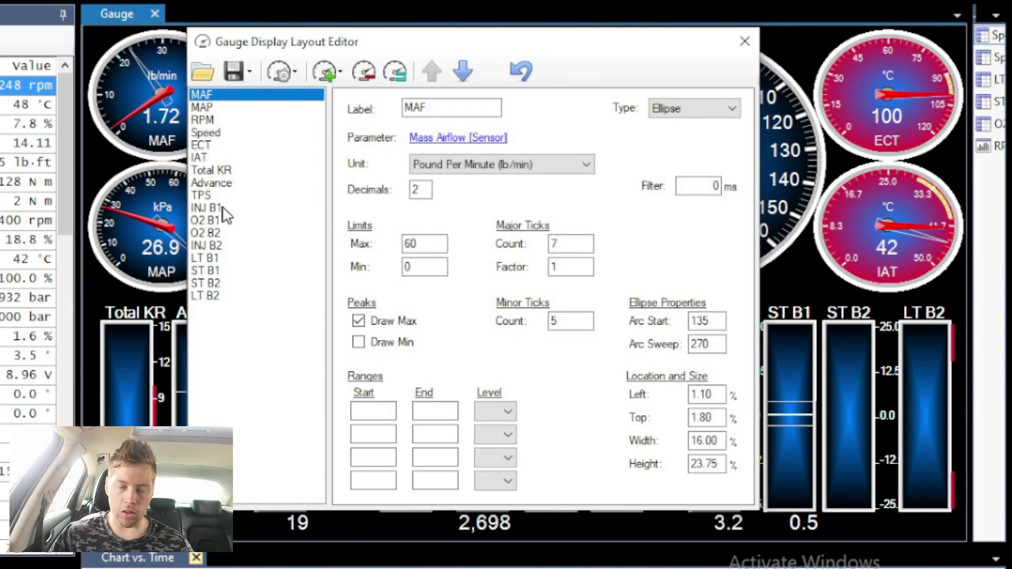
left_click(220, 209)
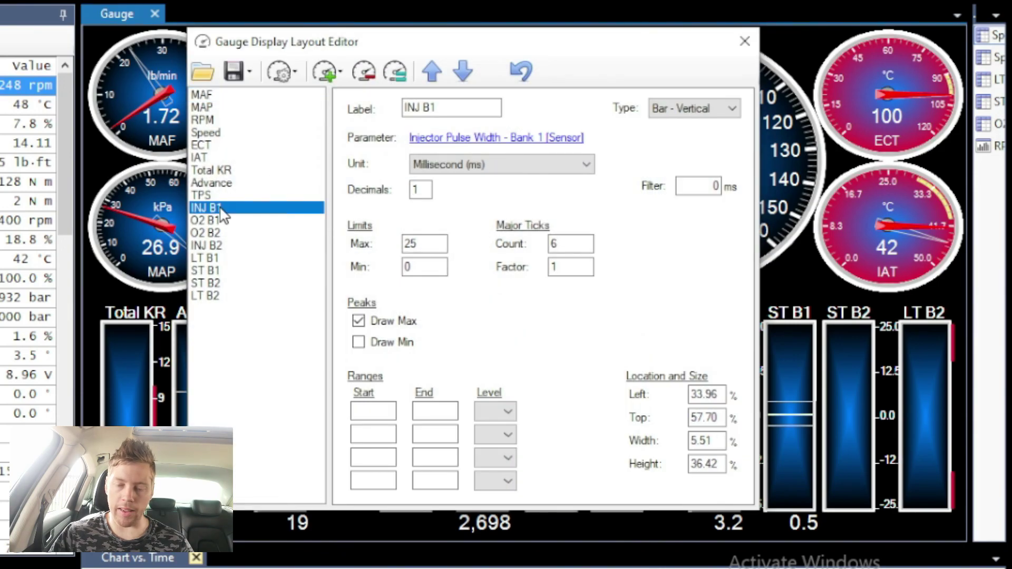
left_click(463, 138)
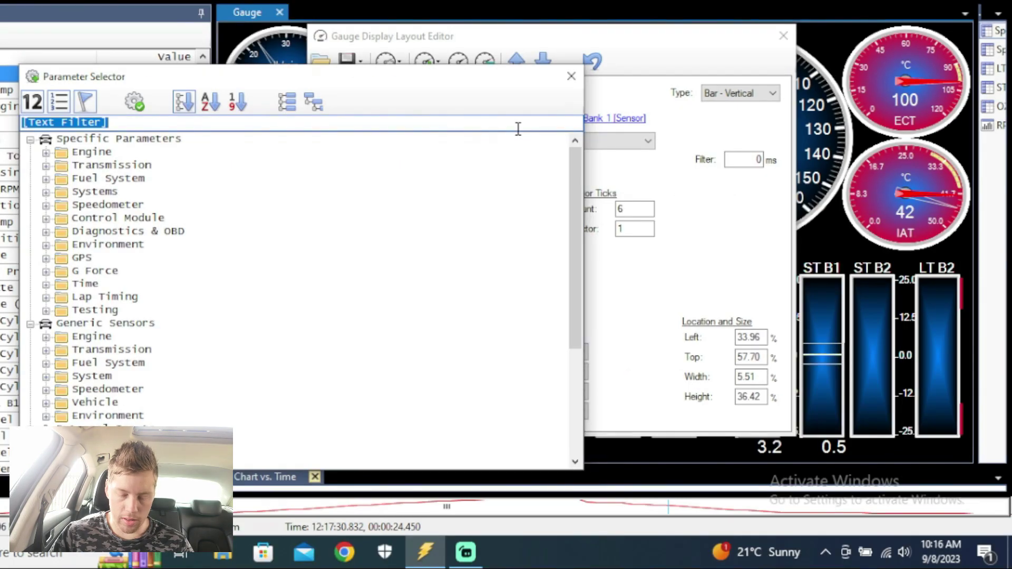
type("sp")
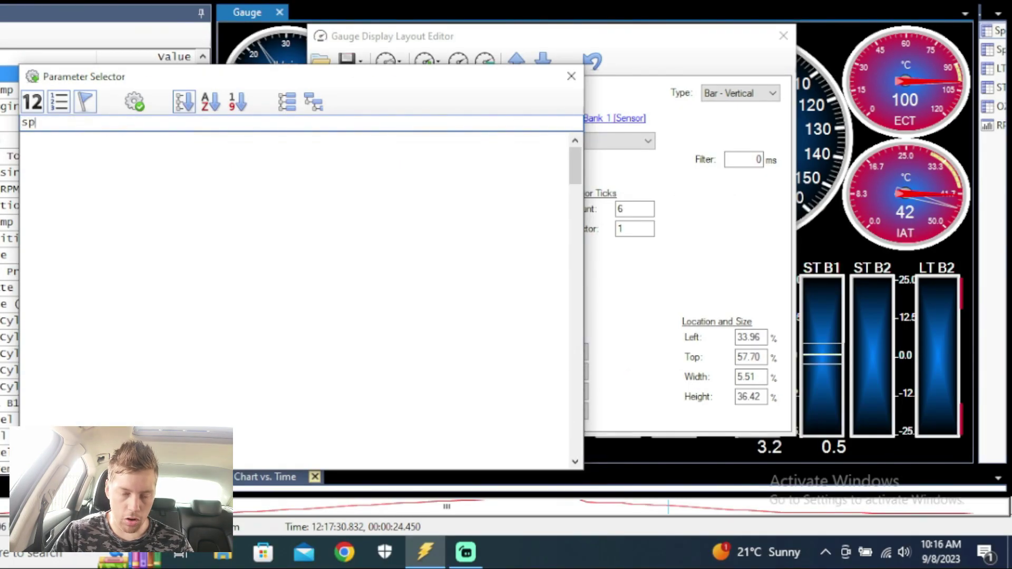
type("ark retar")
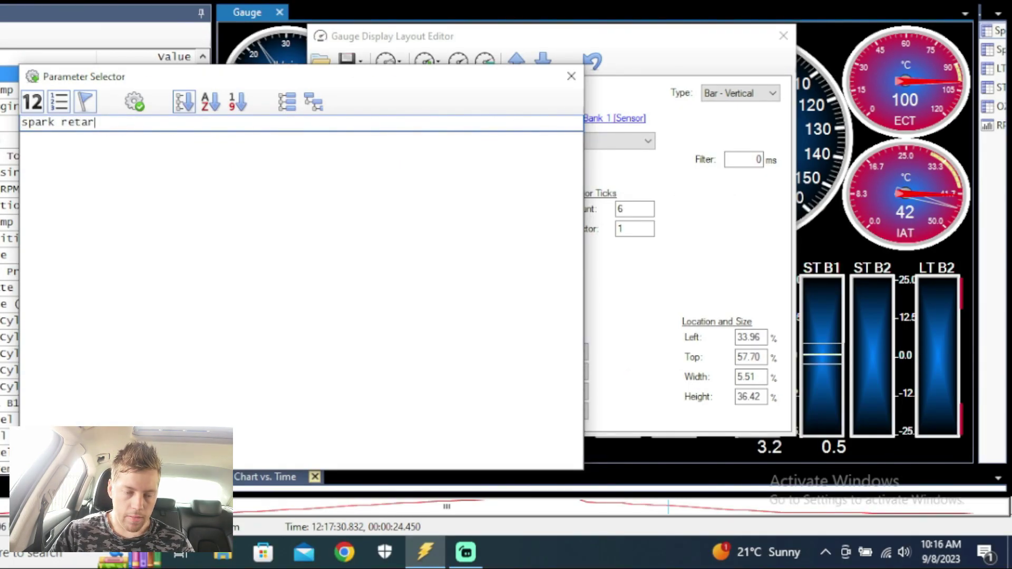
type("d")
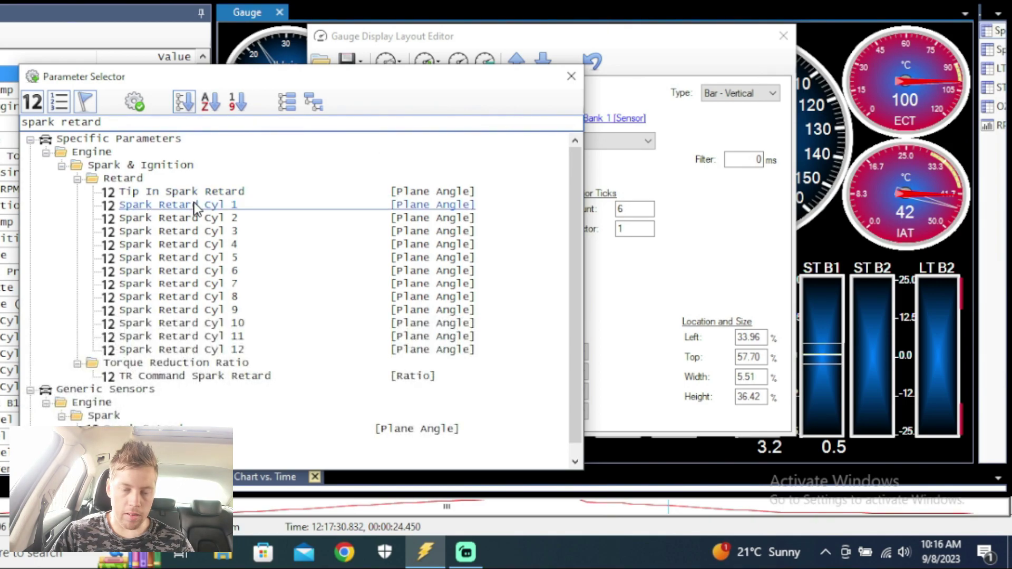
double_click(196, 207)
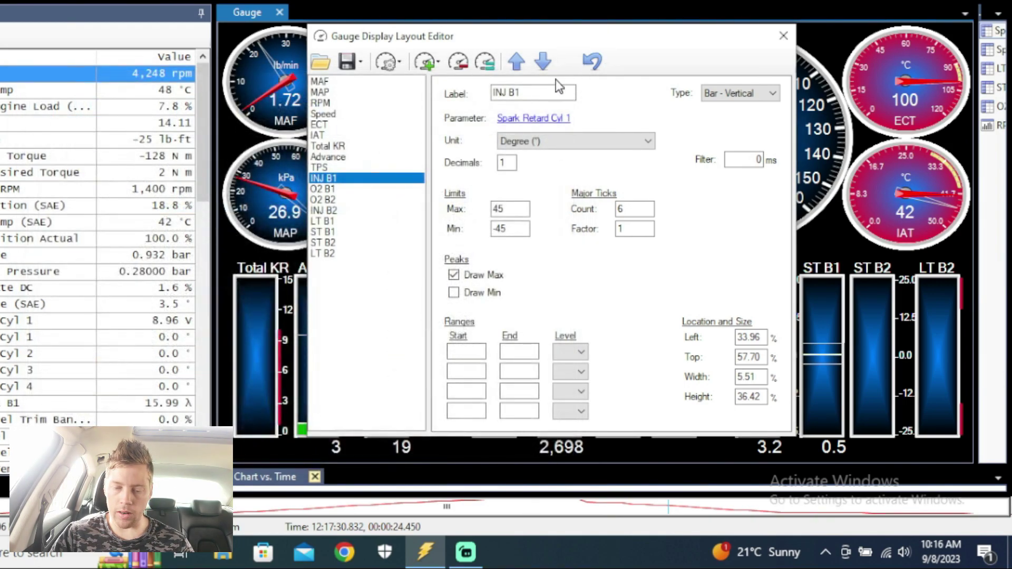
Relabel the INJ B1 gauge as Cyl 1 and set its limits to a maximum of 0 and a minimum of -10.
left_click_drag(533, 93, 493, 94)
type("Cyl 1")
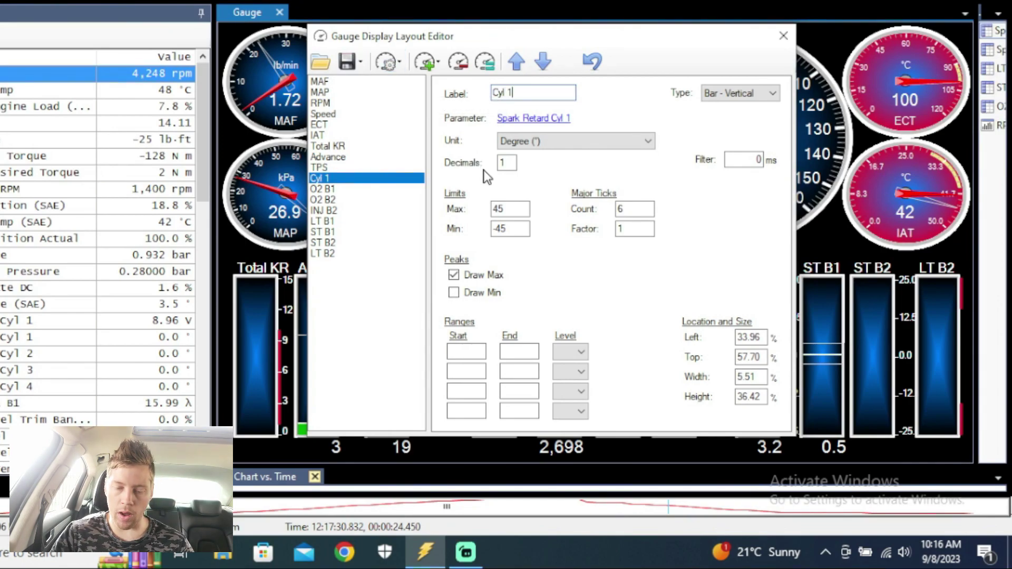
left_click_drag(510, 210, 470, 218)
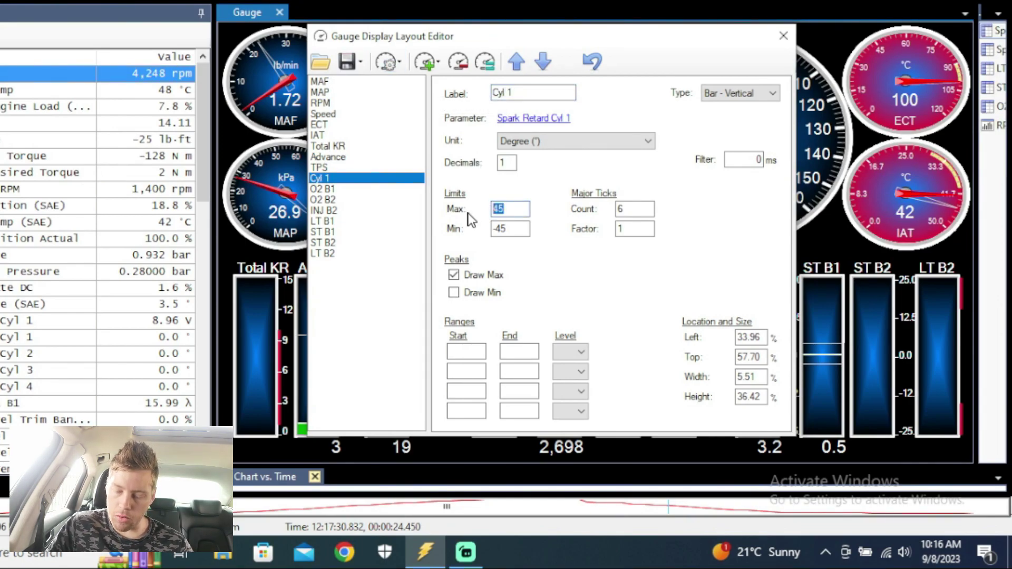
type("0")
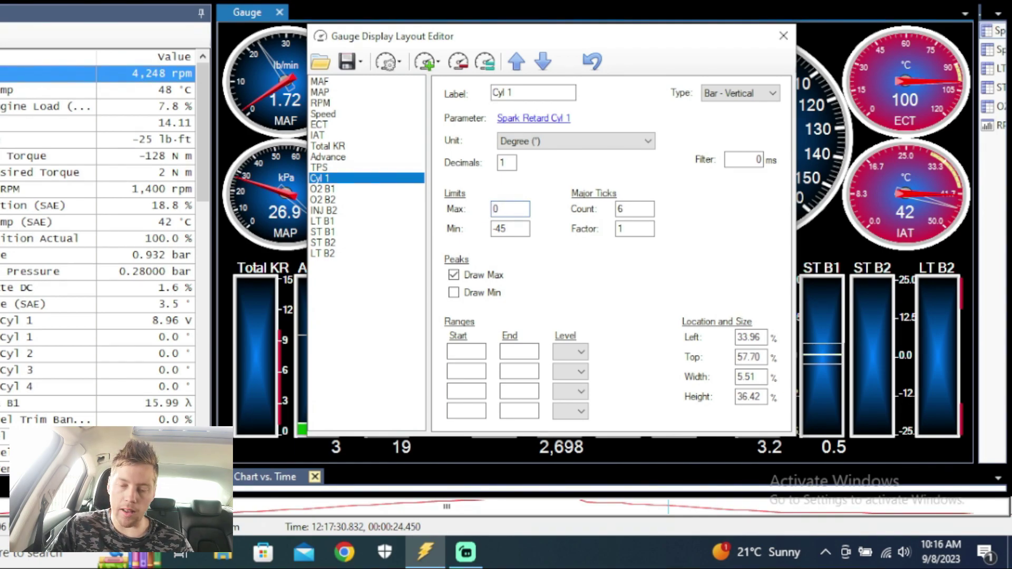
key("Tab")
type("-10")
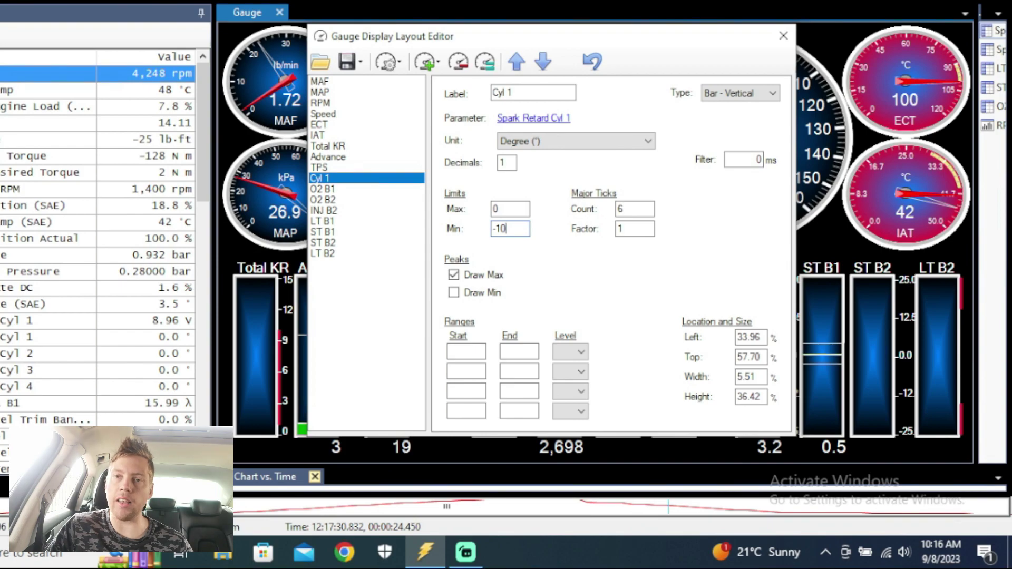
Add a level 3 range from -5 to -10 to the Cyl 1 gauge.
left_click(468, 350)
type("-5")
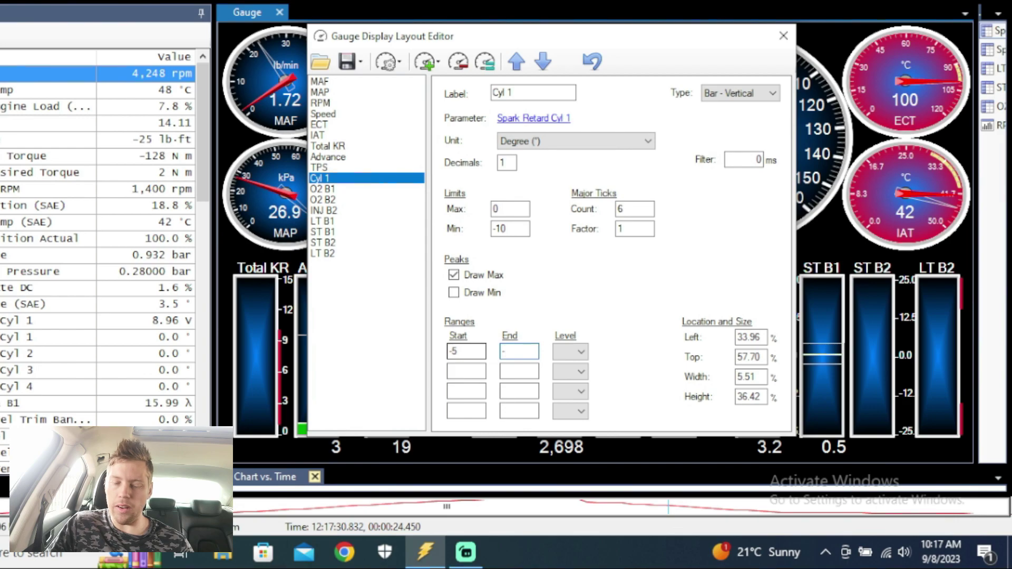
left_click(530, 350)
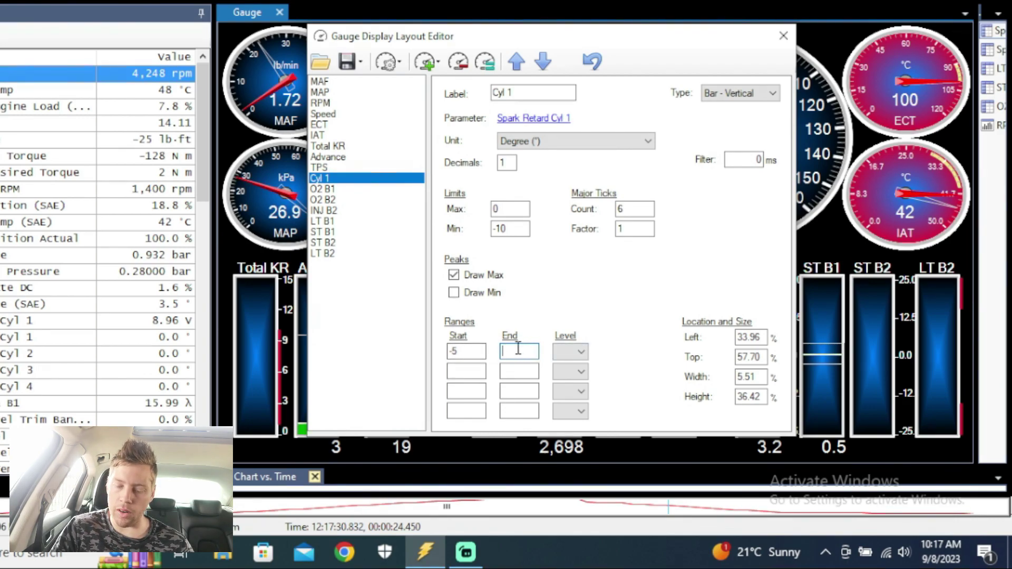
type("-10")
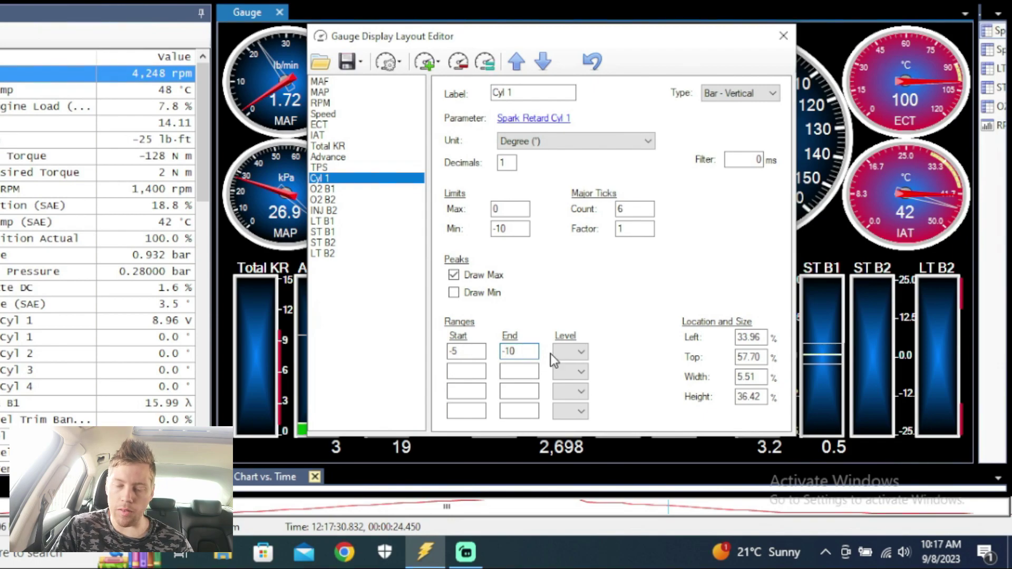
left_click(568, 352)
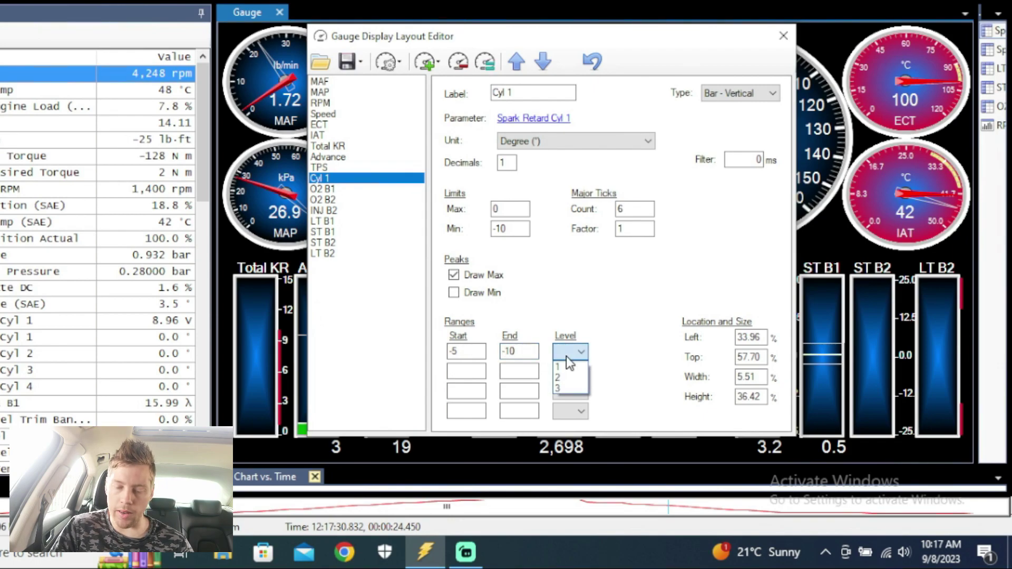
left_click(568, 389)
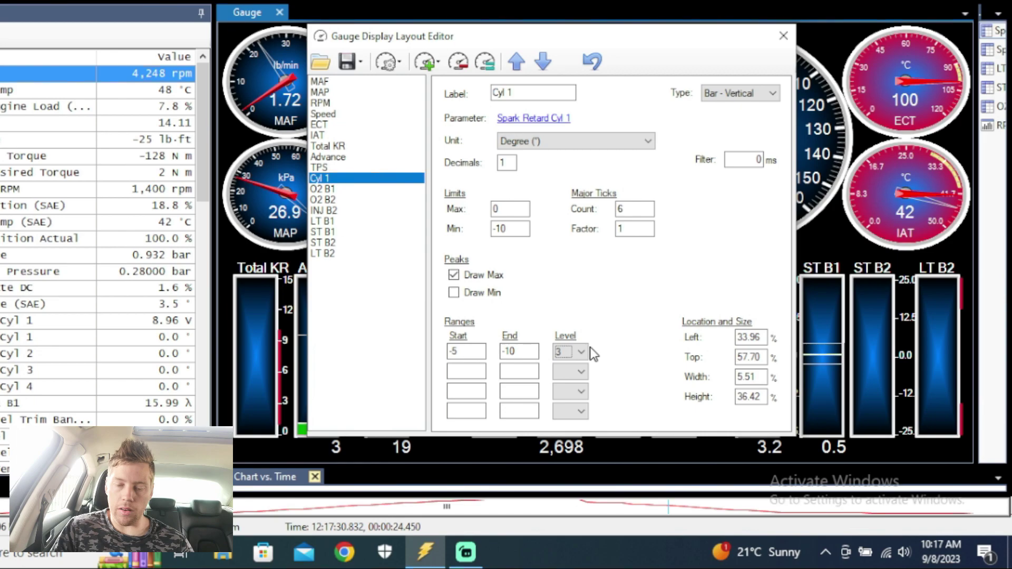
Change the O2 B1 gauge's parameter to Spark Retard Cyl 2.
left_click(324, 189)
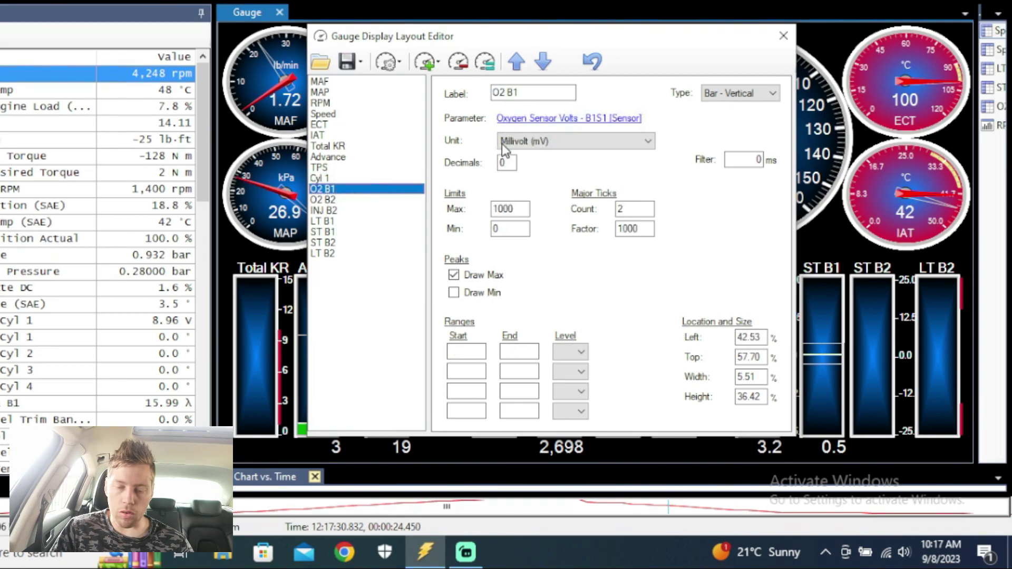
left_click_drag(533, 98, 449, 94)
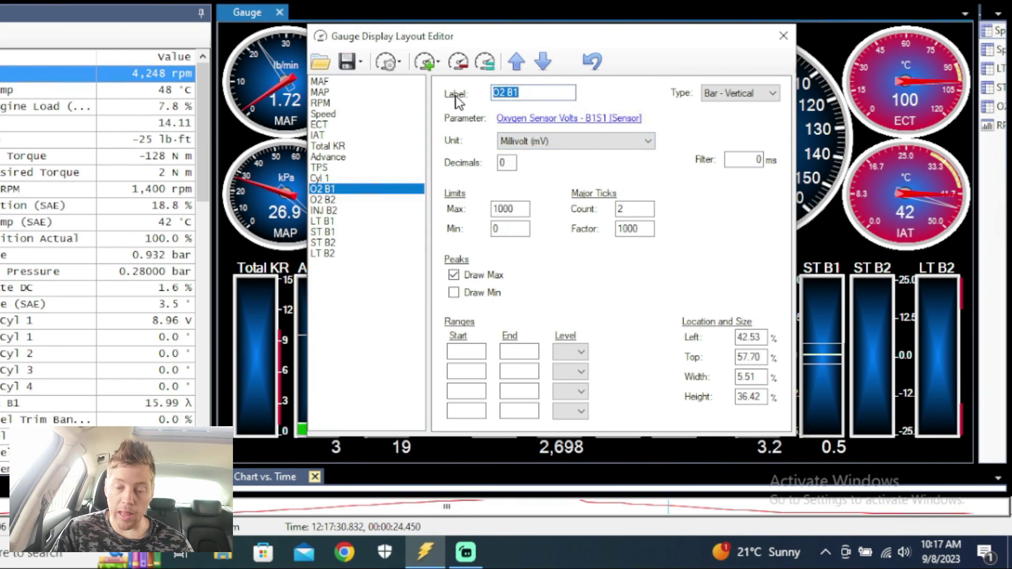
left_click(514, 119)
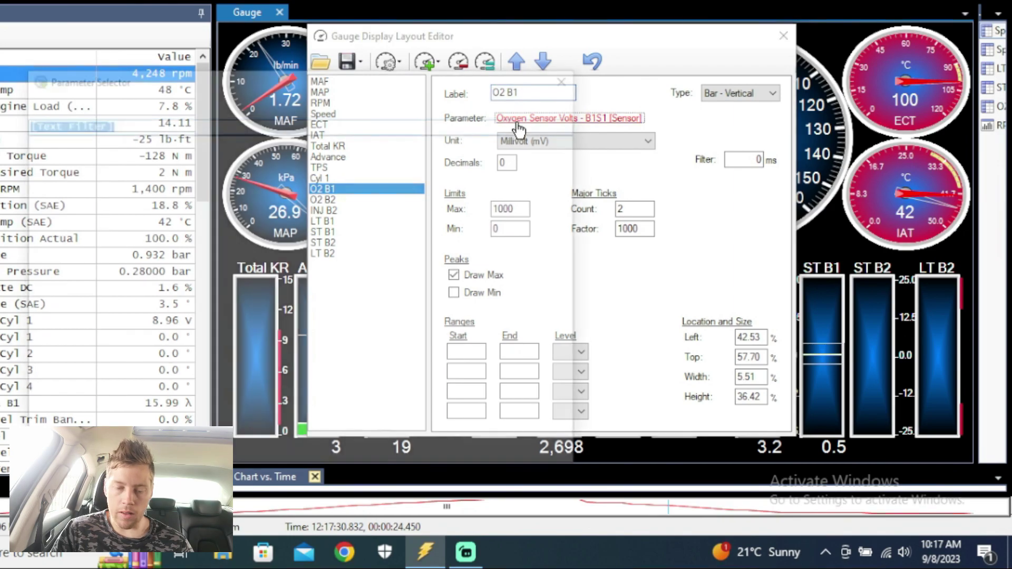
key("BackSpace")
type("sp")
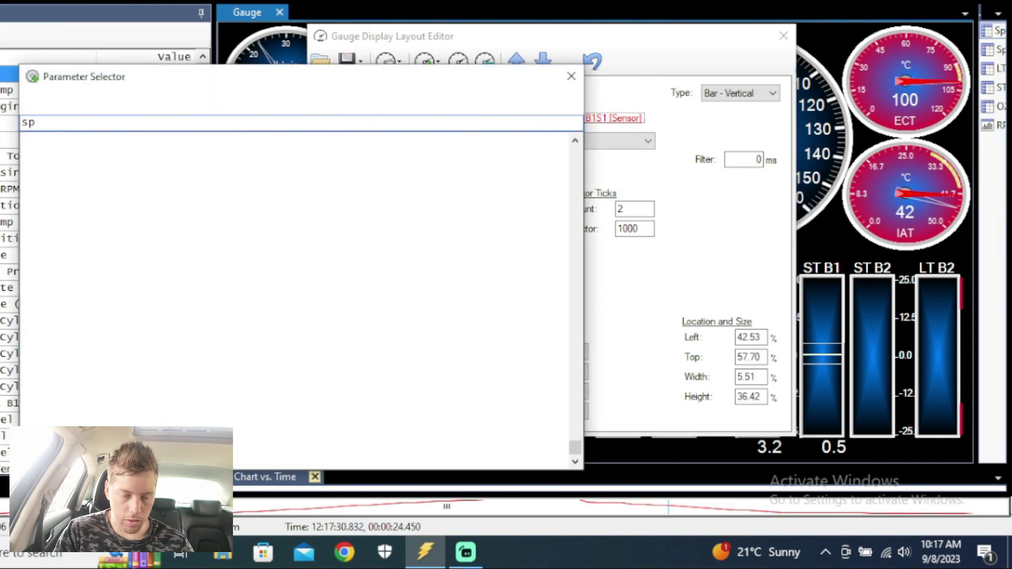
type("ark ret")
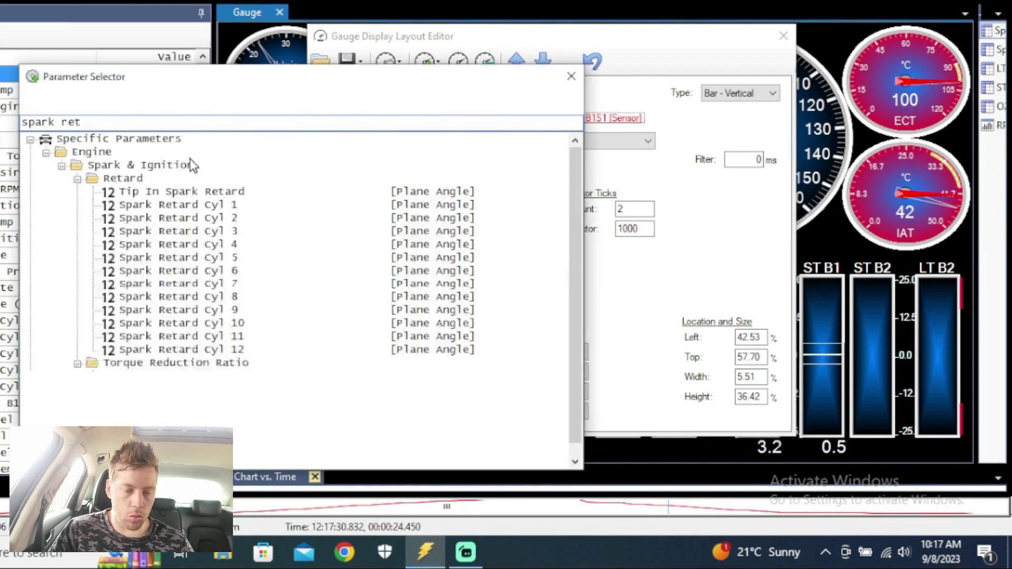
double_click(200, 228)
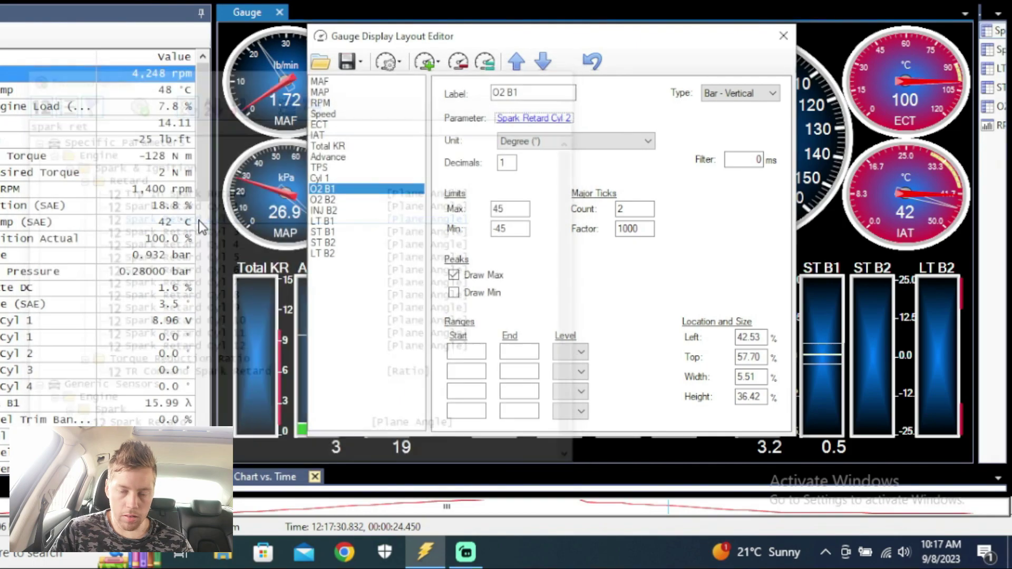
Relabel the INJ B2 gauge as Cyl 4 and close the gauge layout editor.
key("Down")
key("Down")
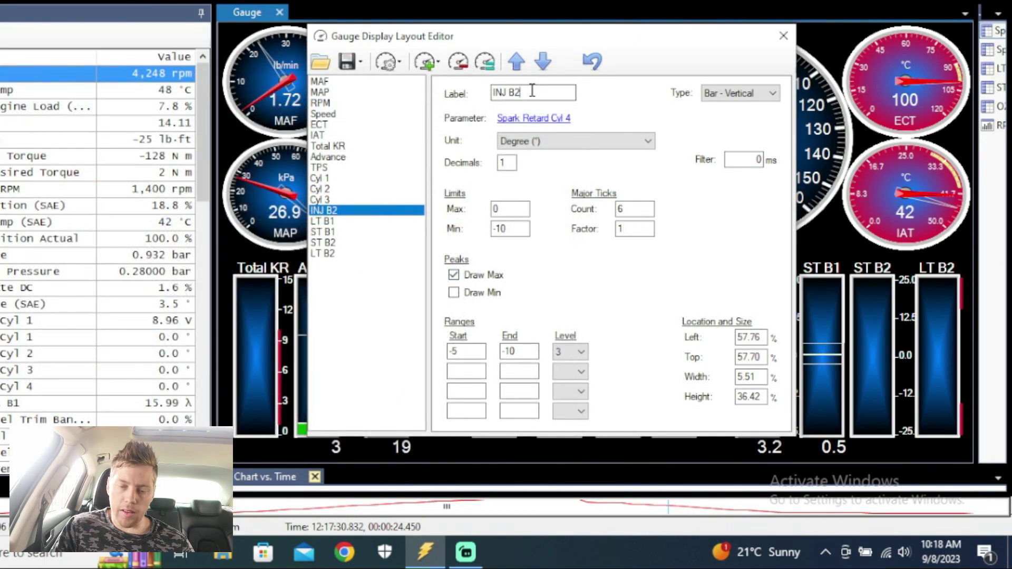
left_click_drag(532, 93, 448, 95)
type("Cyl 4")
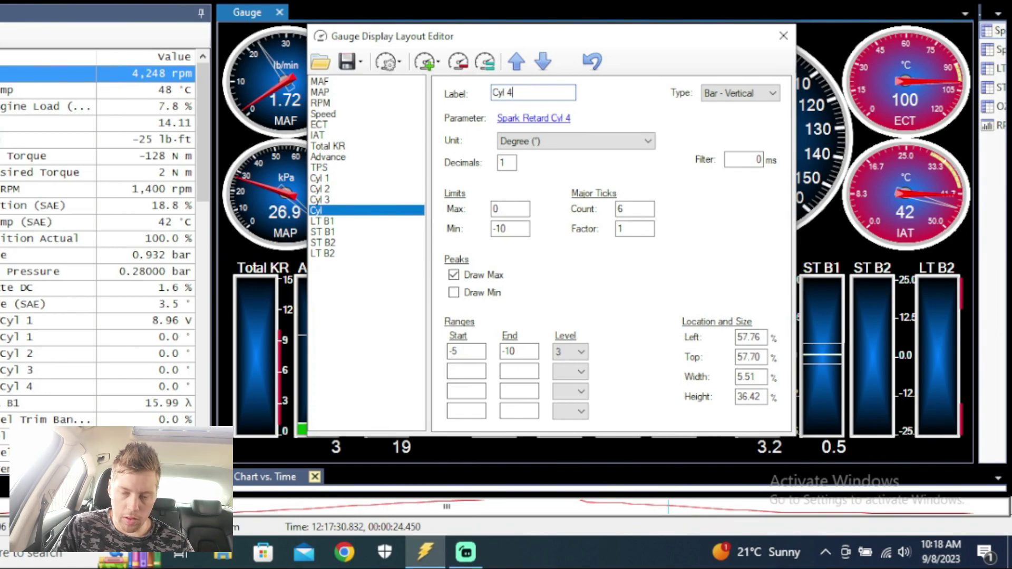
left_click(783, 36)
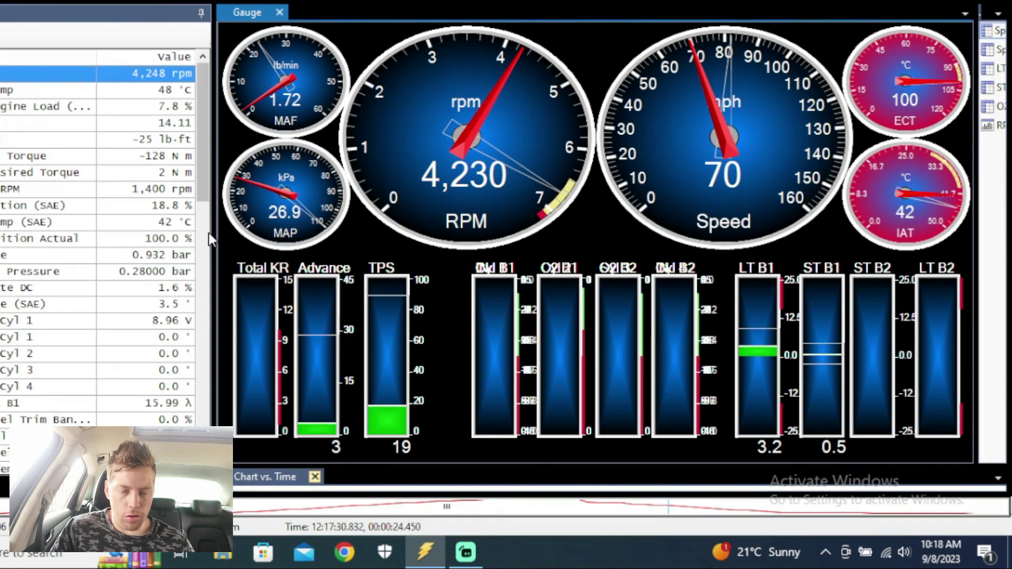
Widen the gauge display and scrub through the log to check the spark retard on the Cyl 1 to Cyl 4 gauges.
left_click_drag(220, 232, 224, 232)
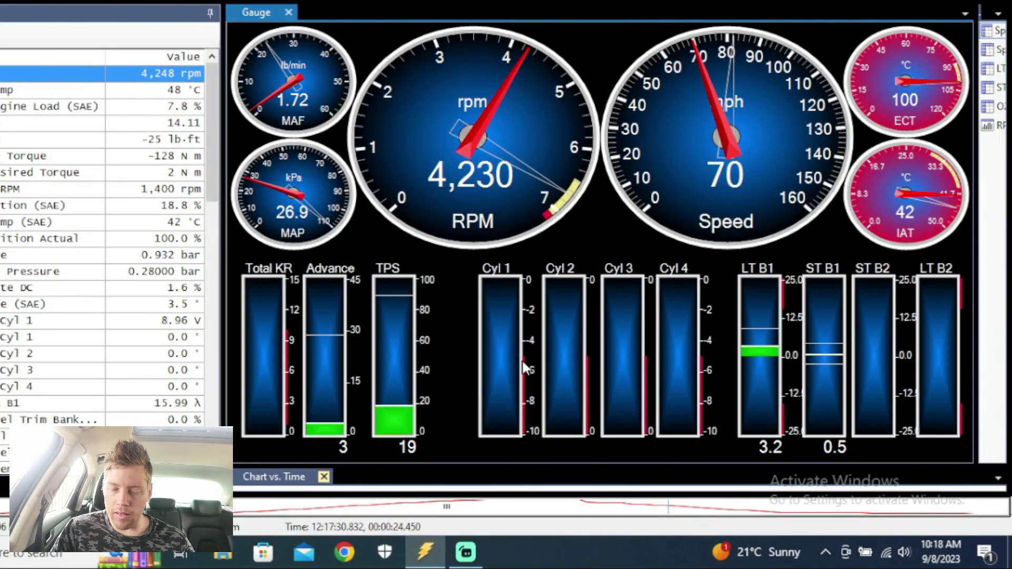
left_click_drag(224, 305, 170, 299)
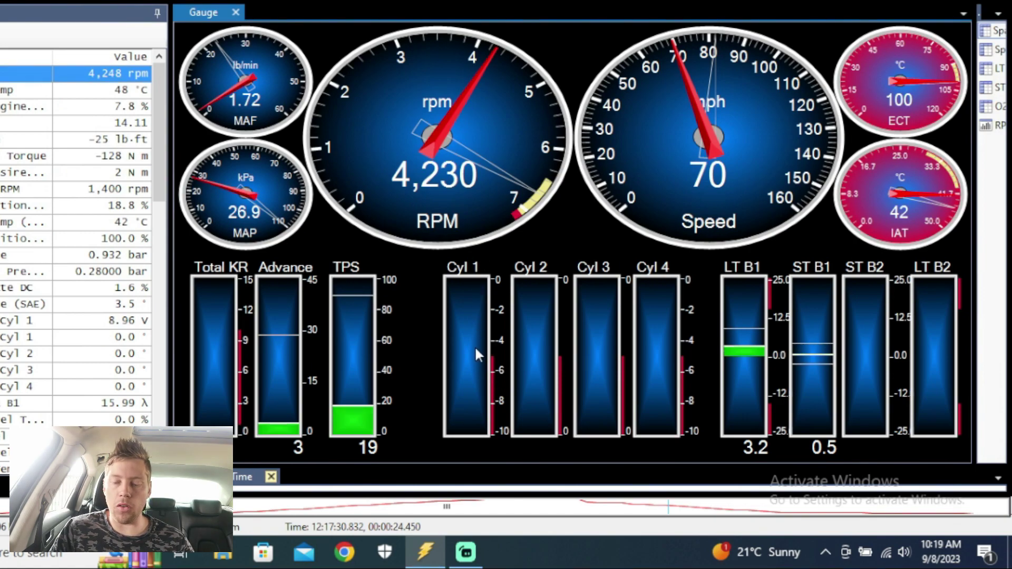
left_click(246, 509)
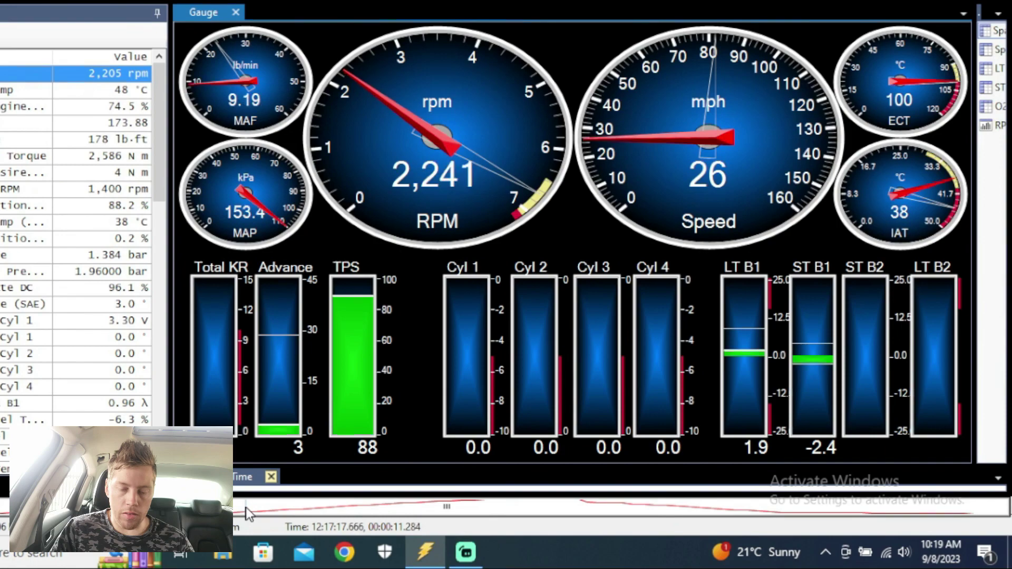
left_click_drag(247, 514, 258, 514)
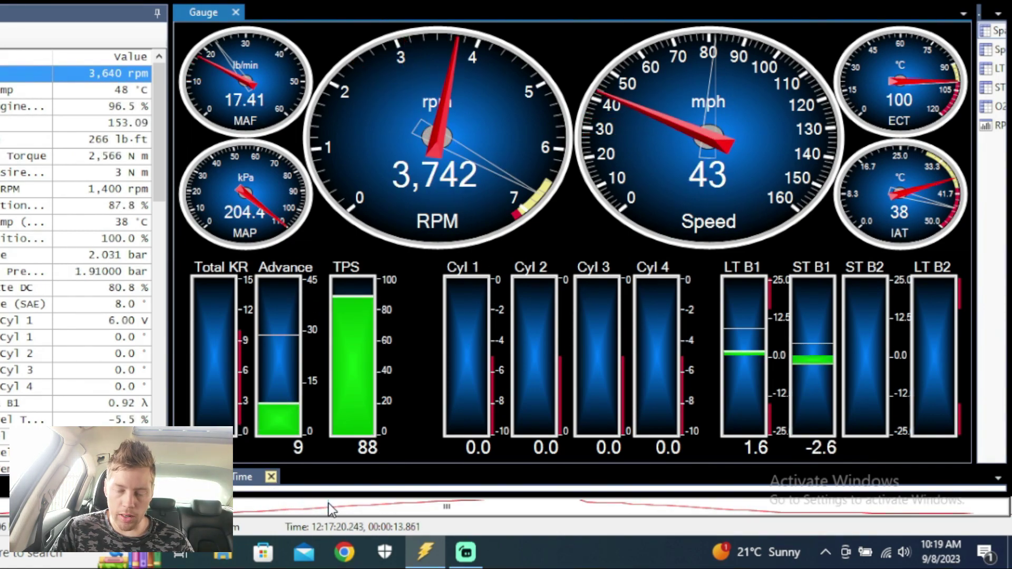
left_click_drag(327, 504, 359, 505)
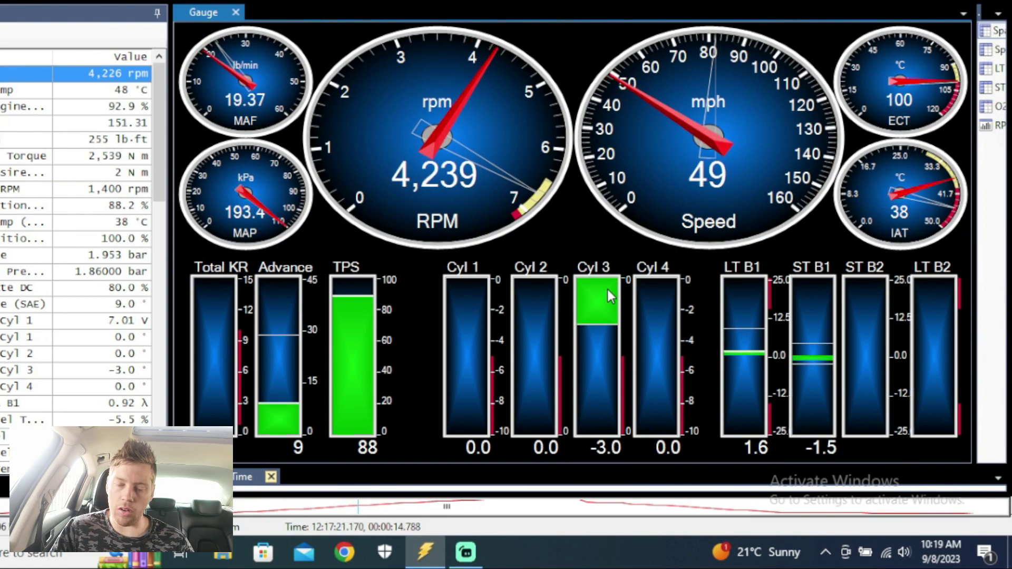
left_click_drag(361, 504, 602, 507)
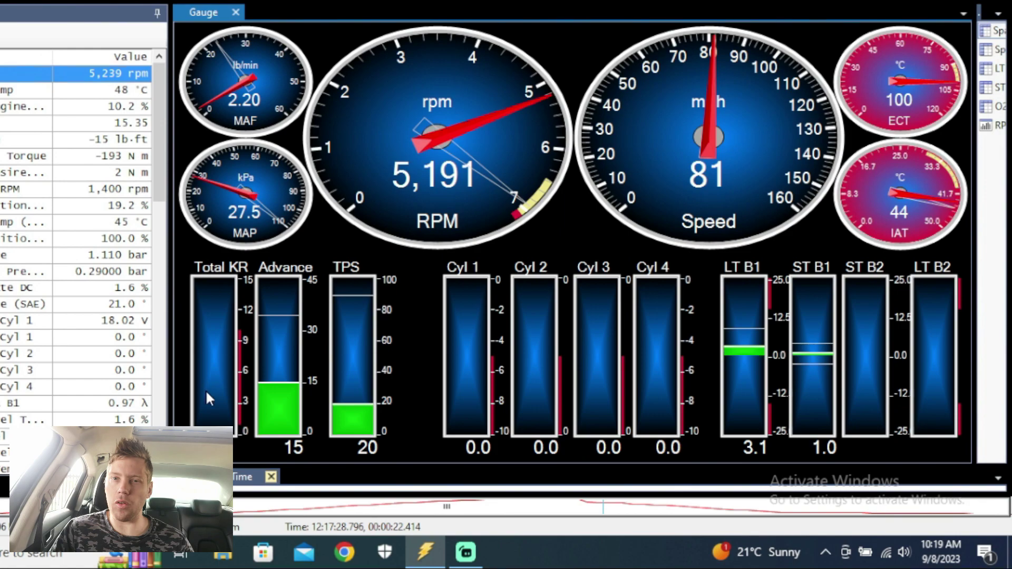
Delete the Total KR gauge from the gauge layout and close the editor.
right_click(457, 275)
left_click(506, 284)
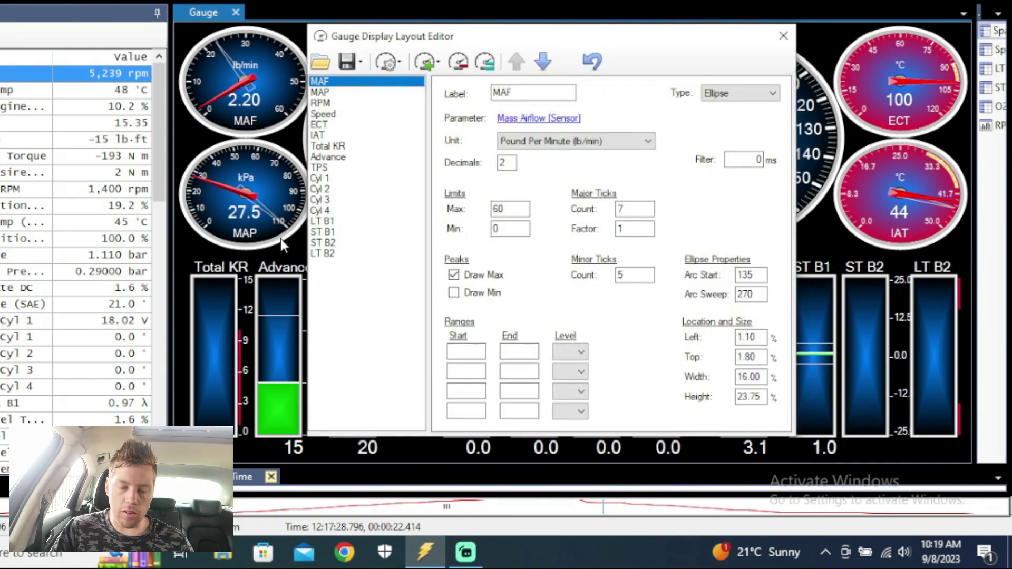
left_click(337, 148)
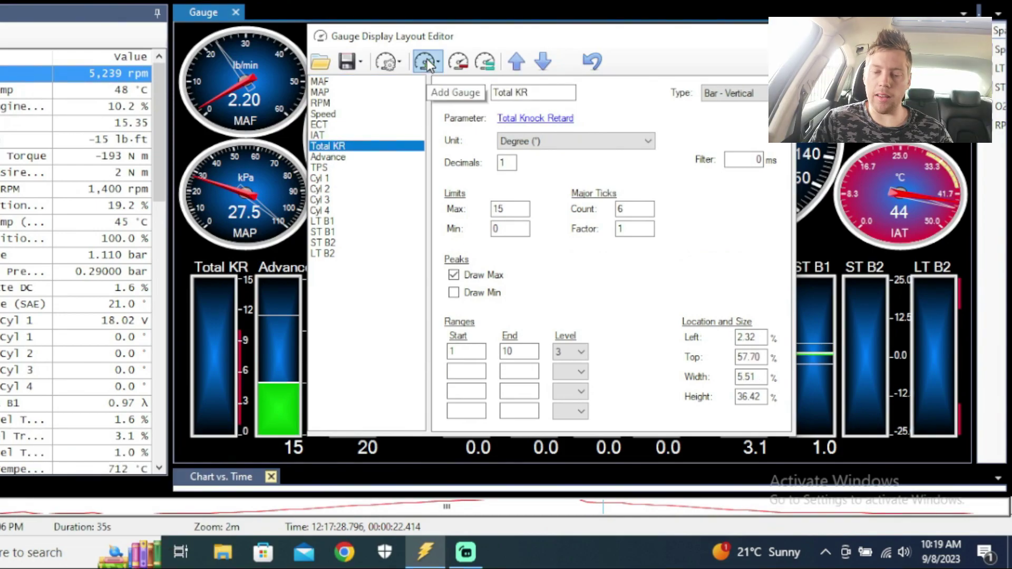
left_click(462, 64)
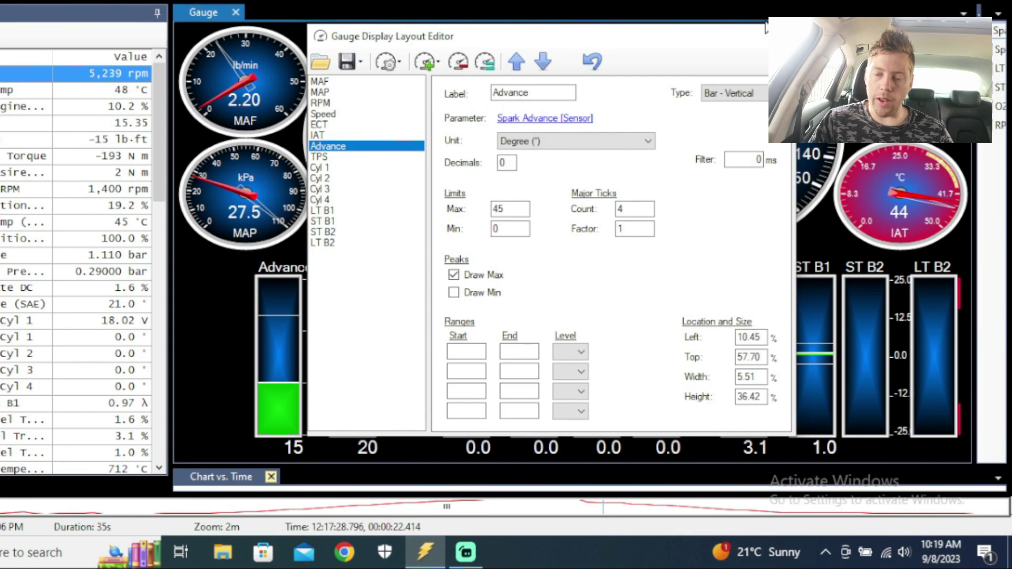
left_click(780, 32)
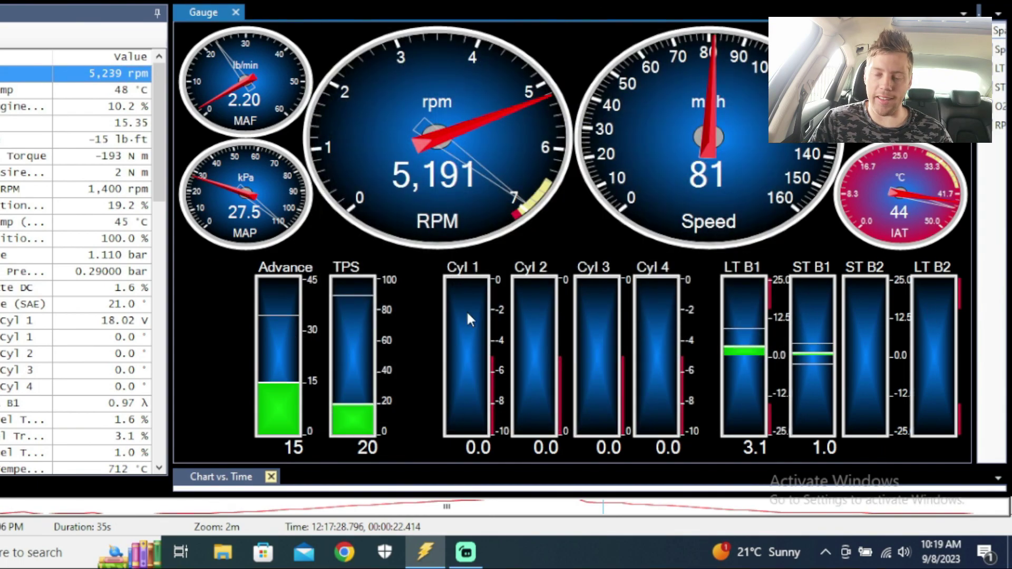
right_click(360, 279)
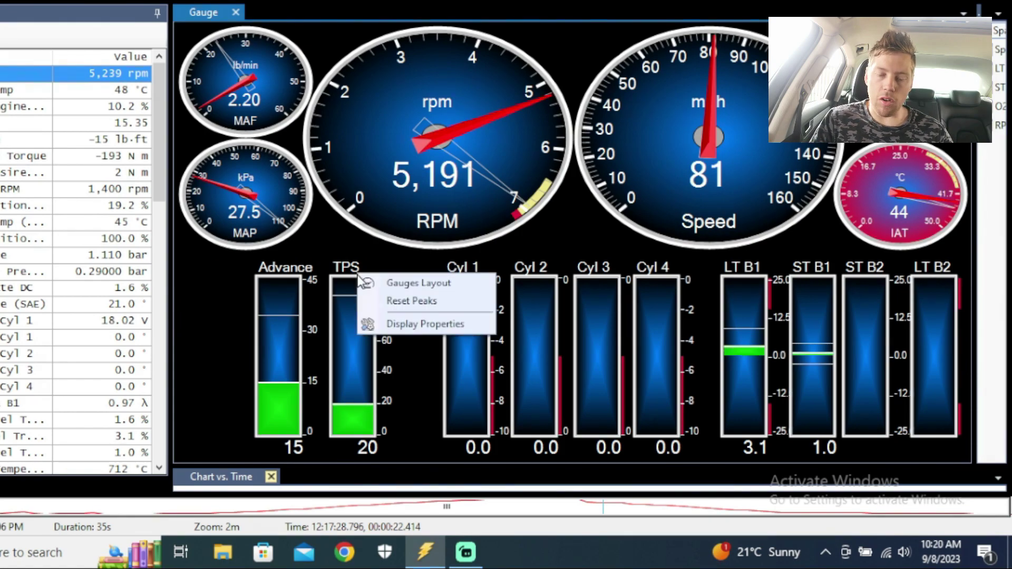
left_click(390, 323)
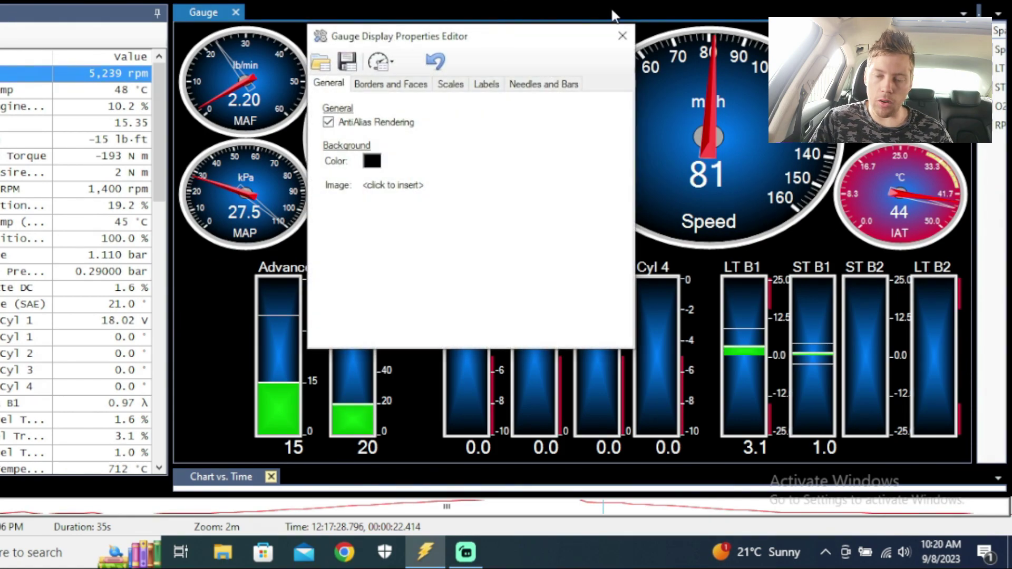
left_click(623, 35)
Reopen the gauge layout editor, moved clear of the bar gauges, and set the Advance gauge's left offset to 4%.
right_click(624, 32)
left_click(645, 42)
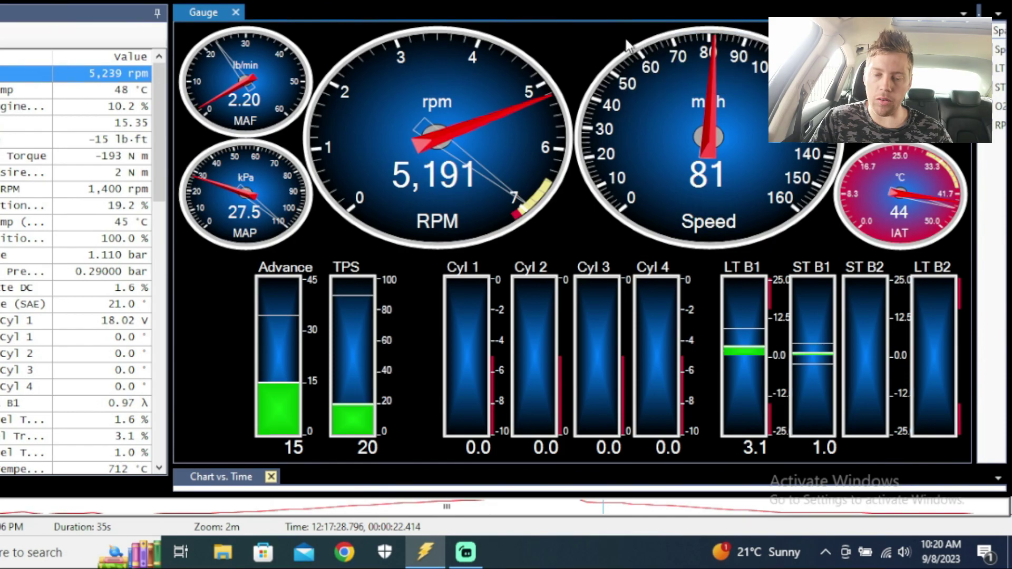
left_click_drag(583, 33, 746, 61)
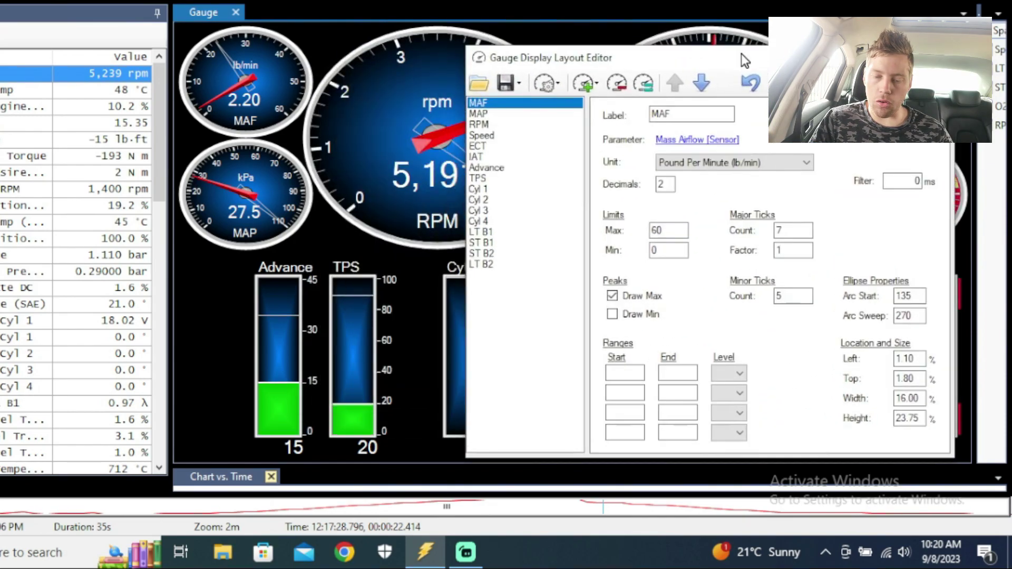
left_click(501, 169)
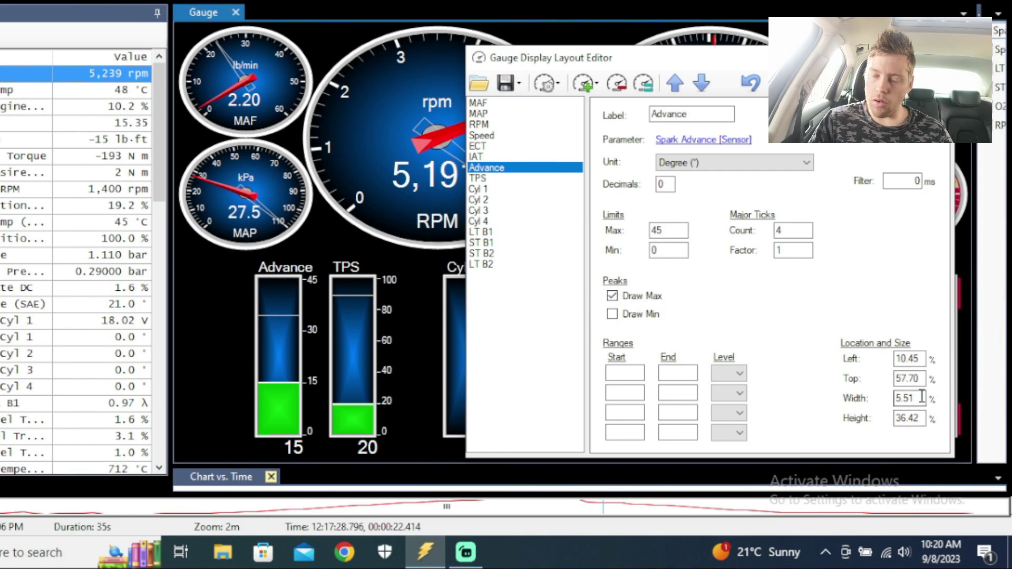
left_click_drag(923, 359, 895, 359)
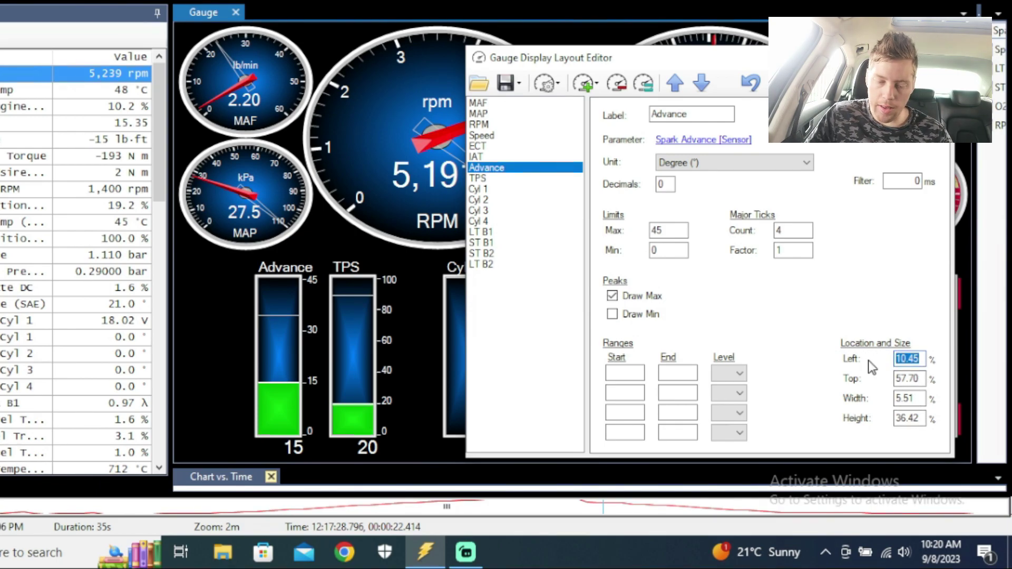
type("4")
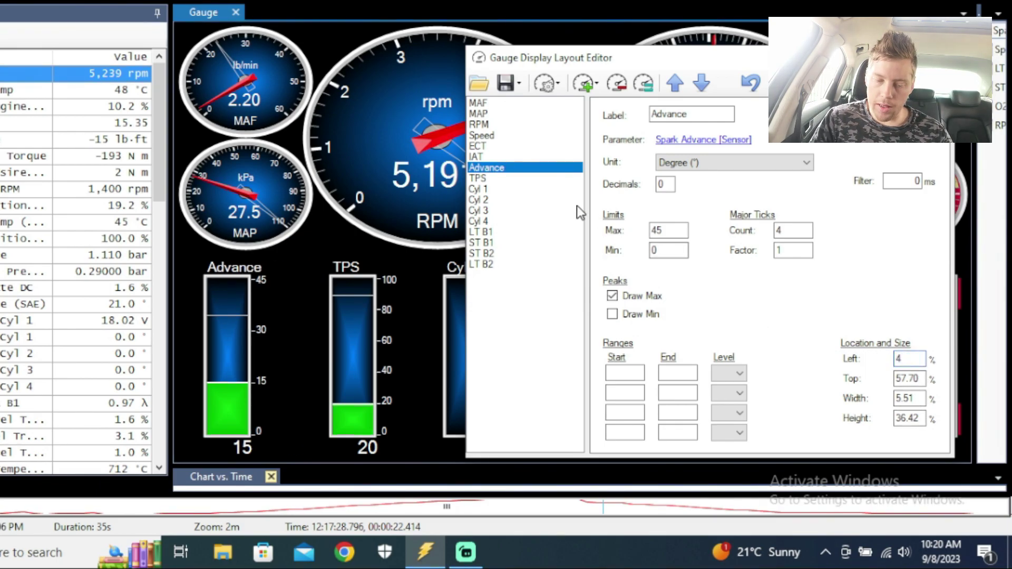
Reposition the TPS gauge beside Advance by trying left offsets of 10, 16 and 12, settling on 14%.
left_click(525, 180)
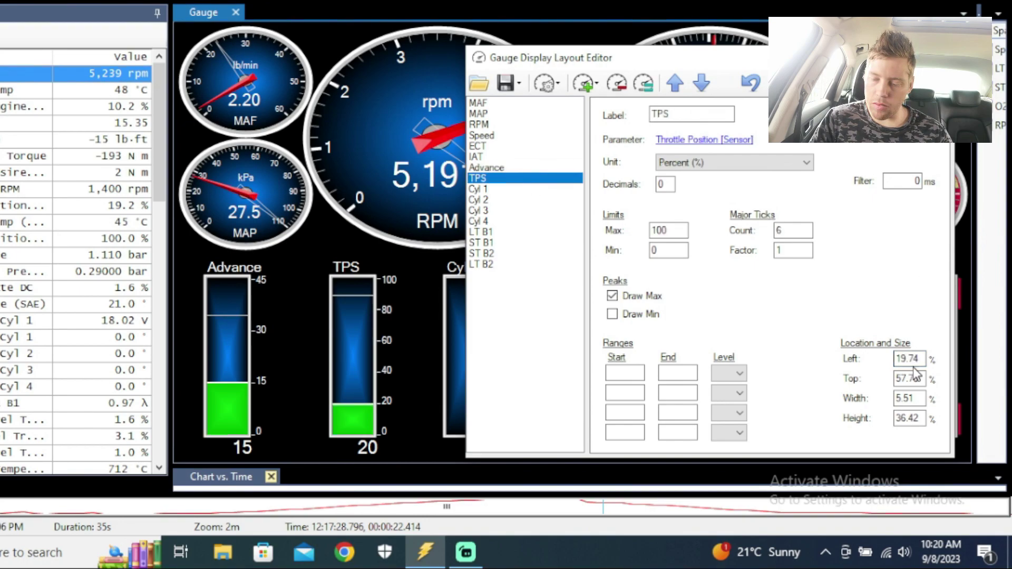
left_click_drag(924, 359, 895, 360)
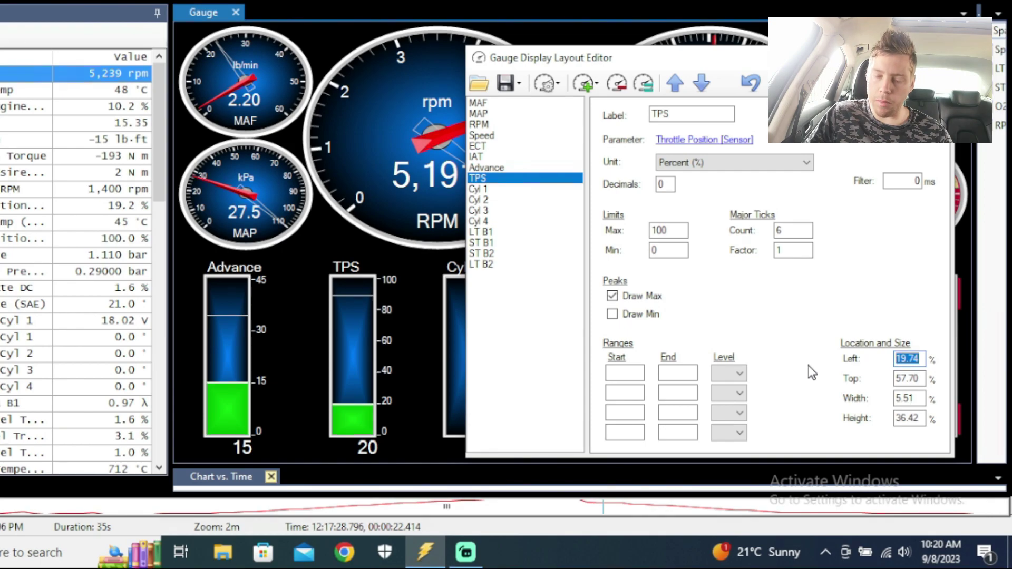
type("10")
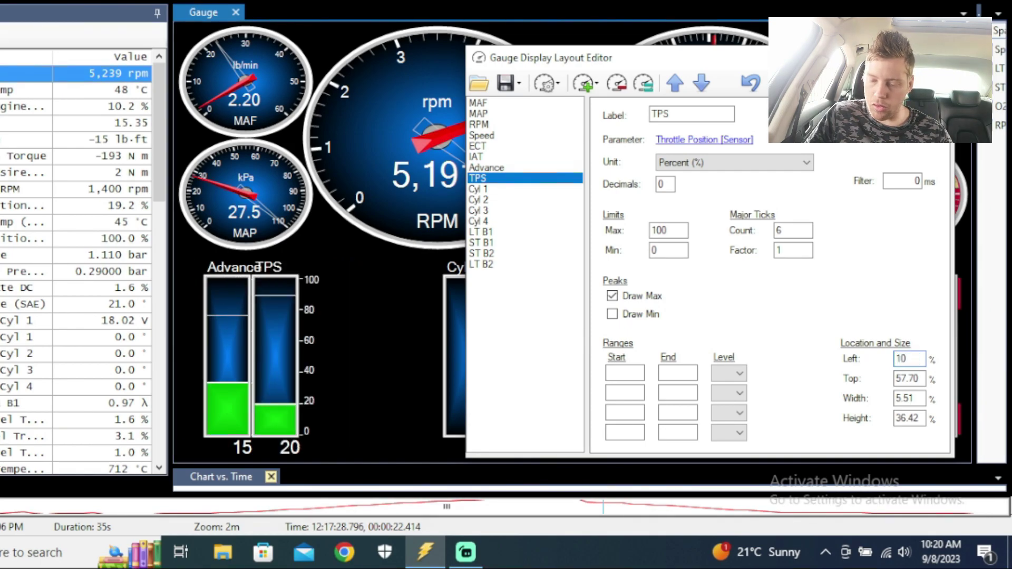
key("BackSpace")
type("6")
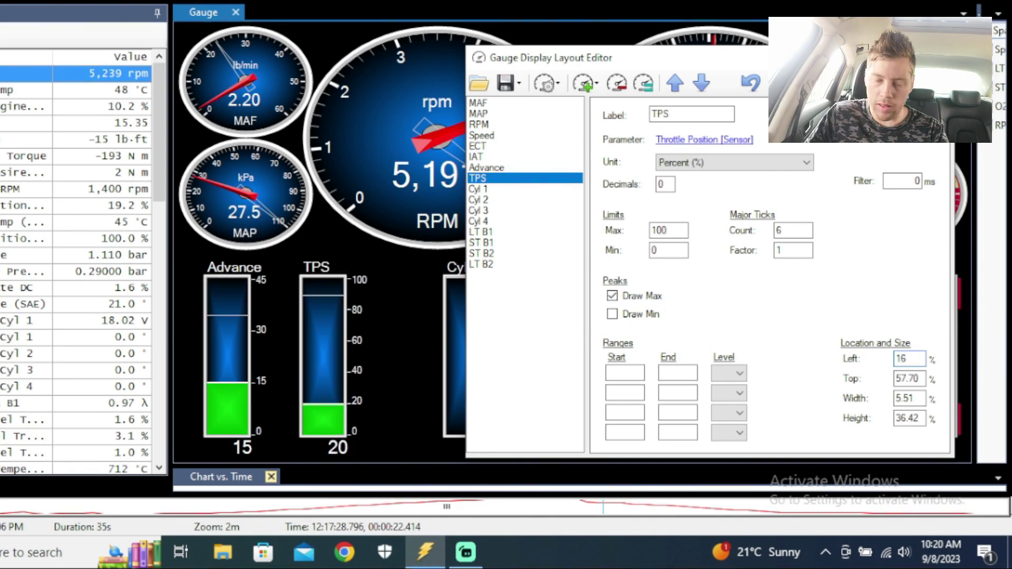
key("BackSpace")
type("2")
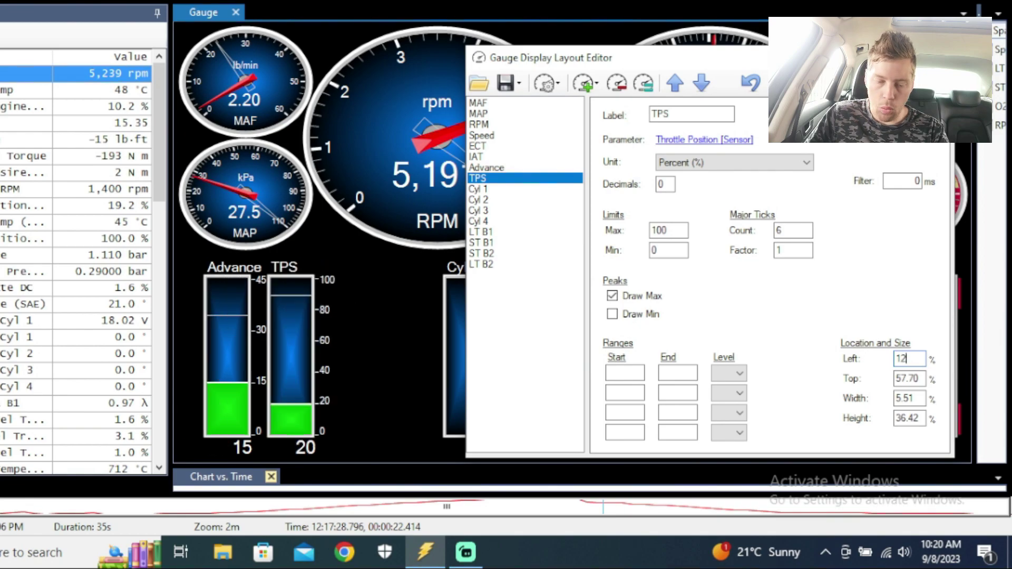
type("4")
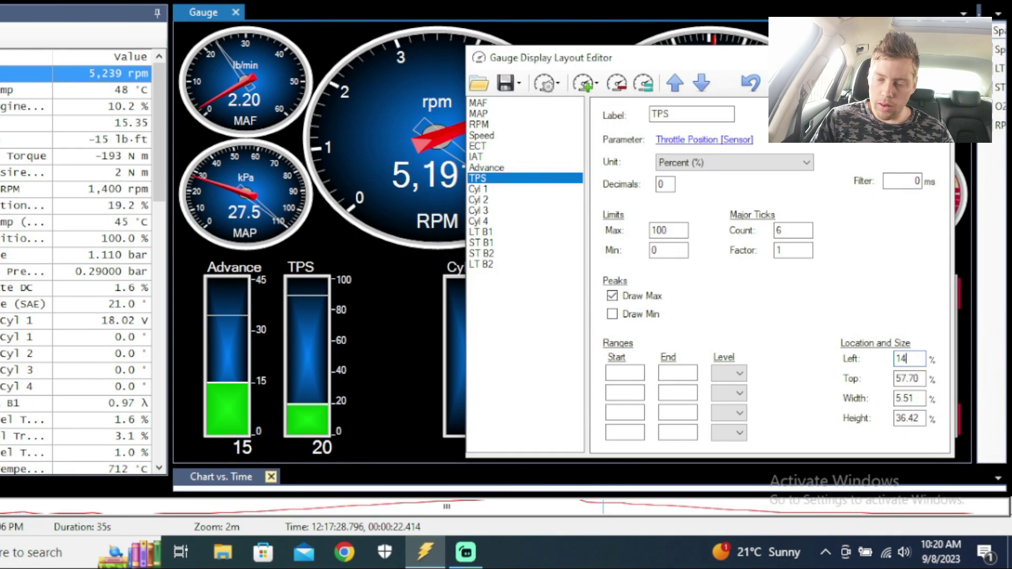
Compare the Advance and TPS offsets and set the Cyl 1 gauge's left offset to 24% for matching spacing.
left_click(561, 170)
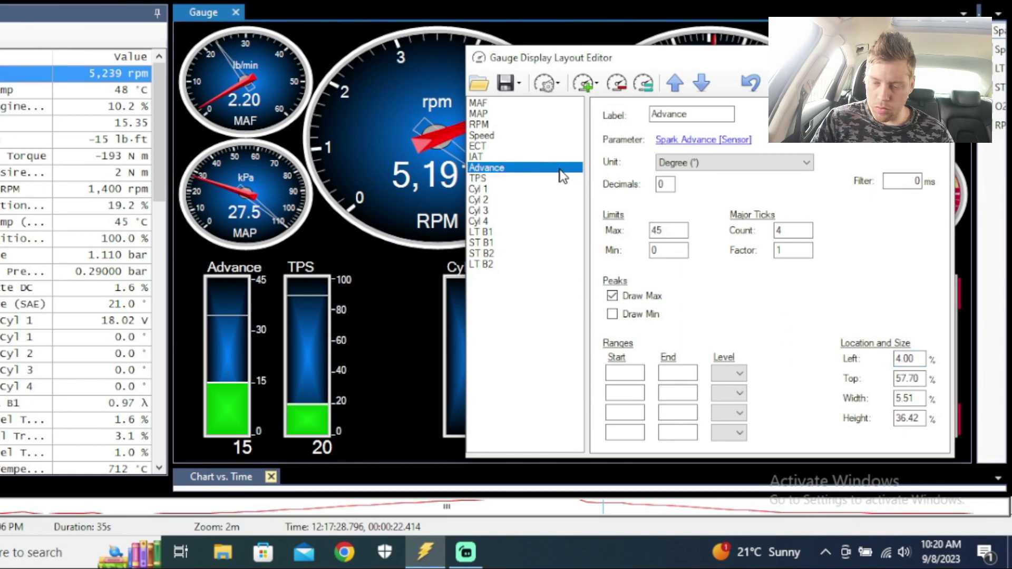
left_click(552, 185)
left_click(550, 180)
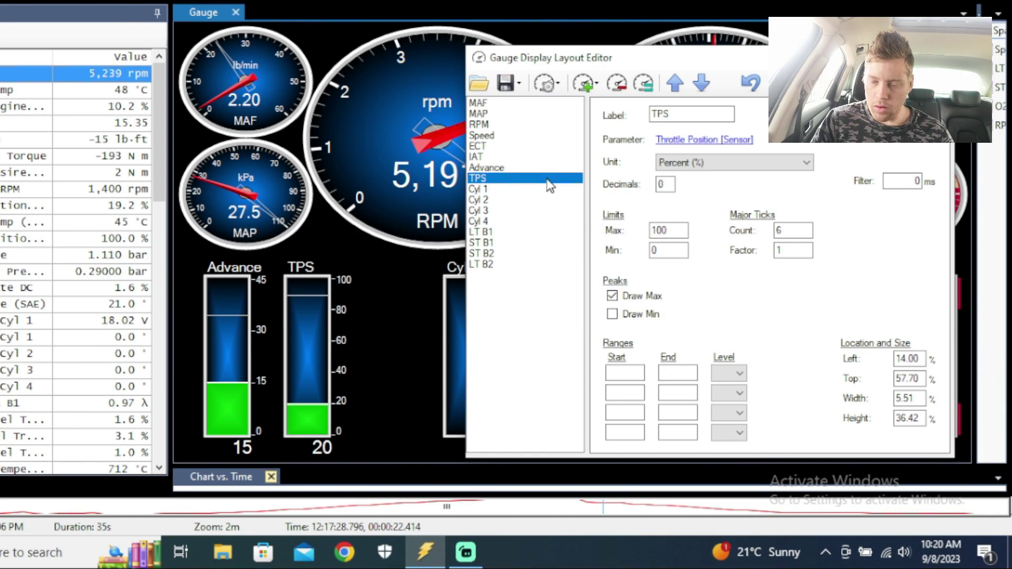
left_click(548, 189)
left_click_drag(924, 359, 861, 359)
type("24")
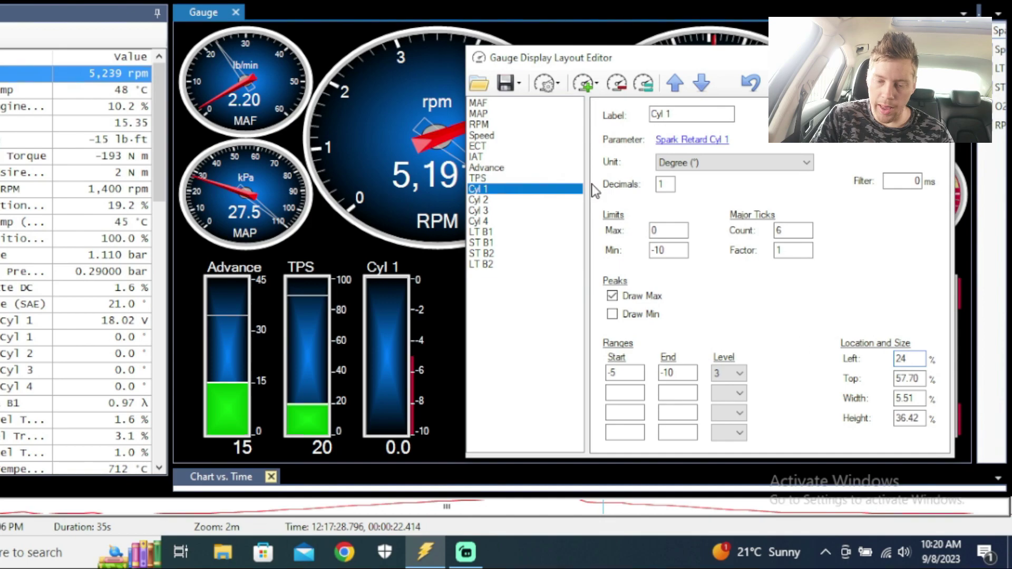
Set the left offset of the Cyl 2 gauge to 34% and of the Cyl 3 gauge to 44%.
left_click(533, 200)
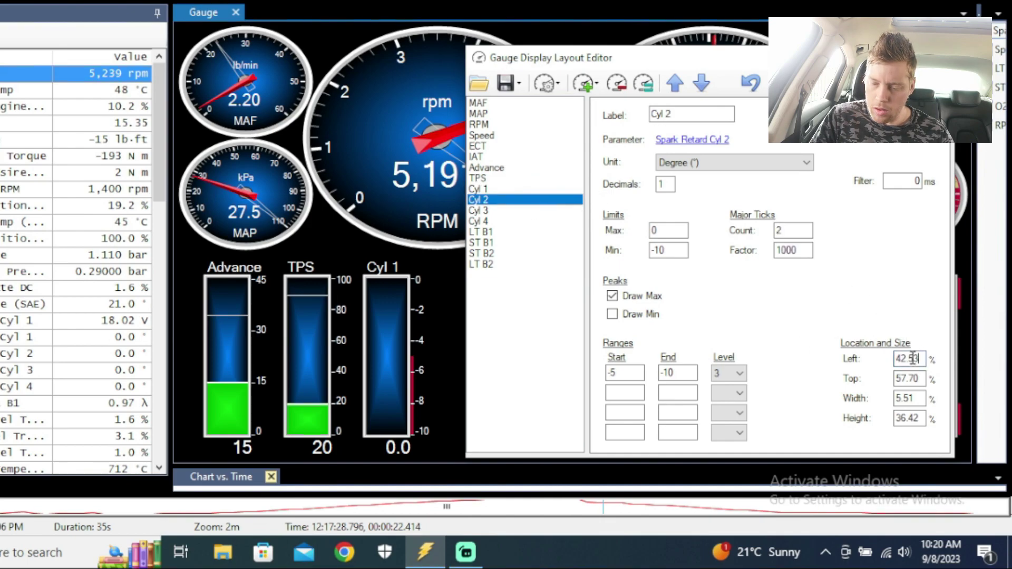
left_click_drag(920, 359, 838, 364)
type("34")
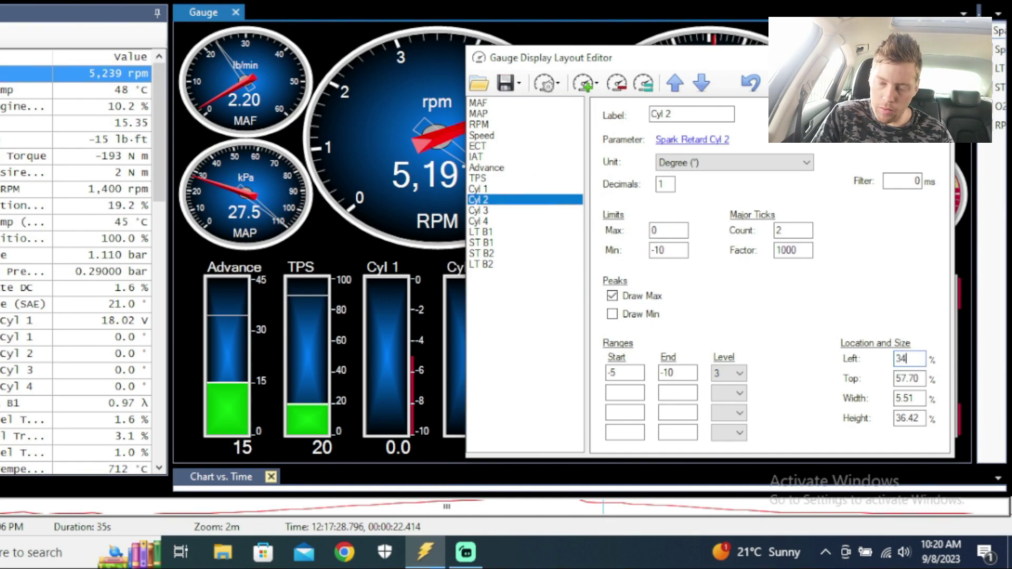
left_click(521, 210)
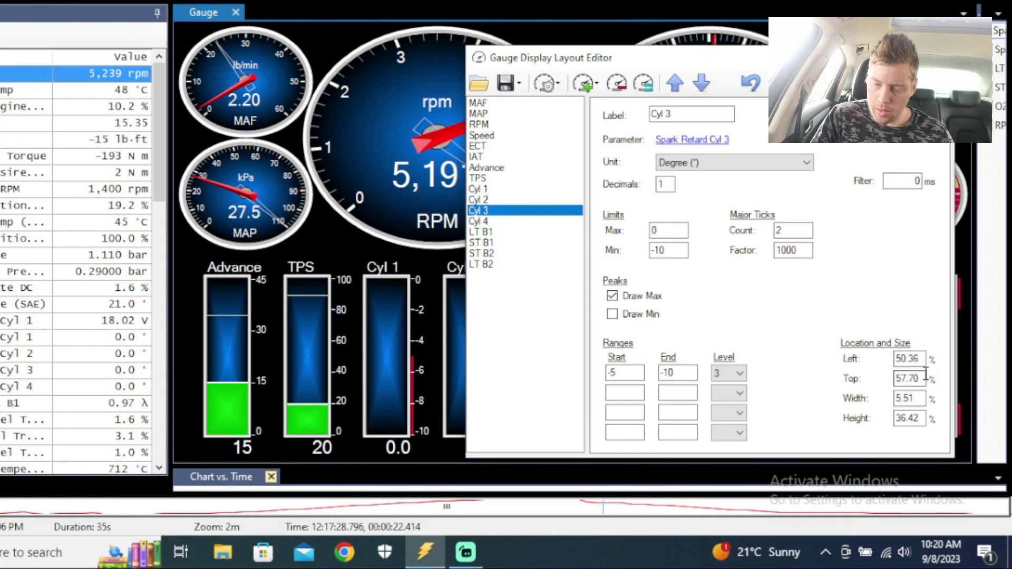
left_click_drag(923, 361, 811, 369)
type("46")
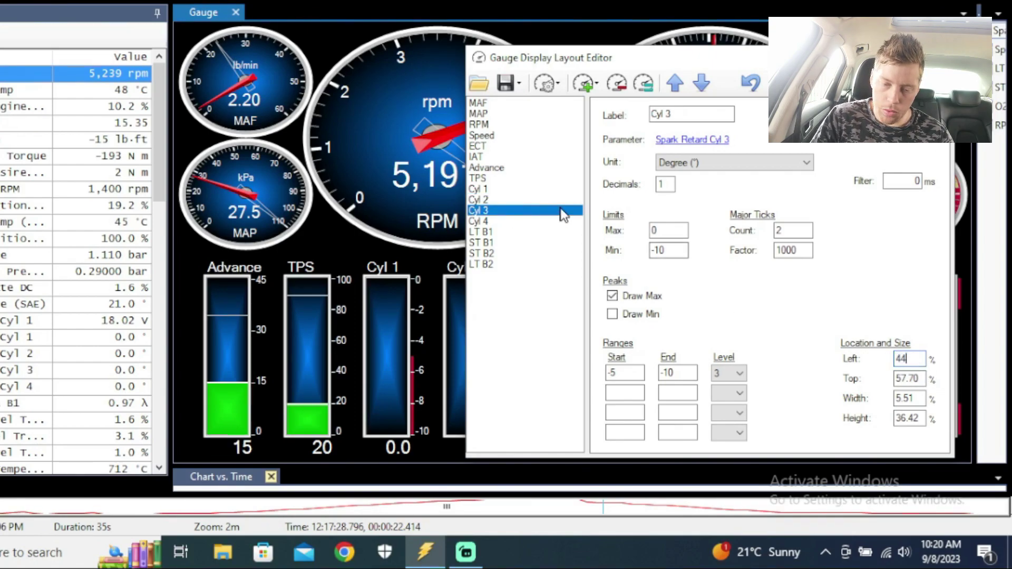
Set the Cyl 4 gauge's left offset to 54% and the LT B1 gauge's left offset to 64%.
left_click(479, 221)
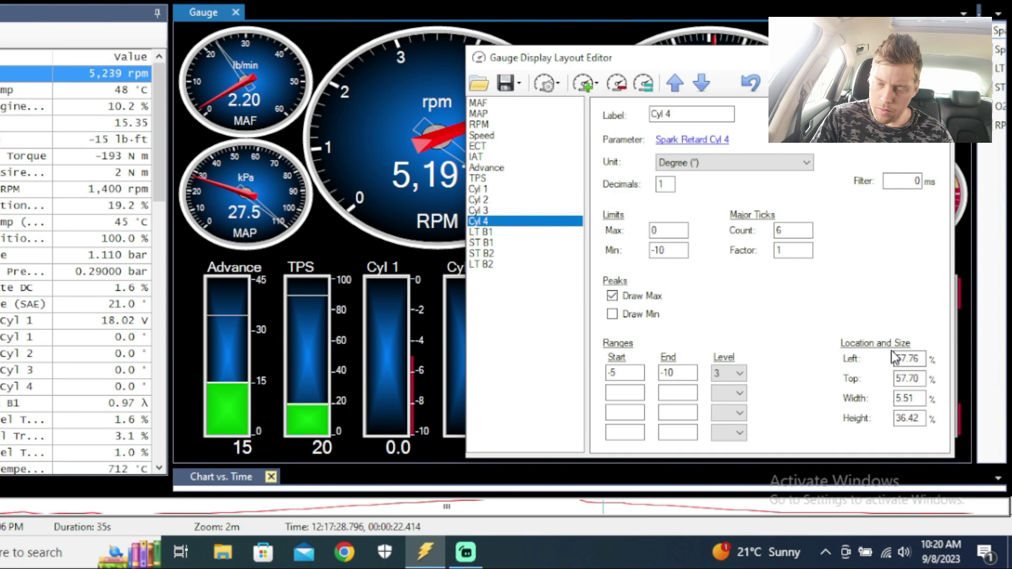
left_click_drag(923, 359, 708, 313)
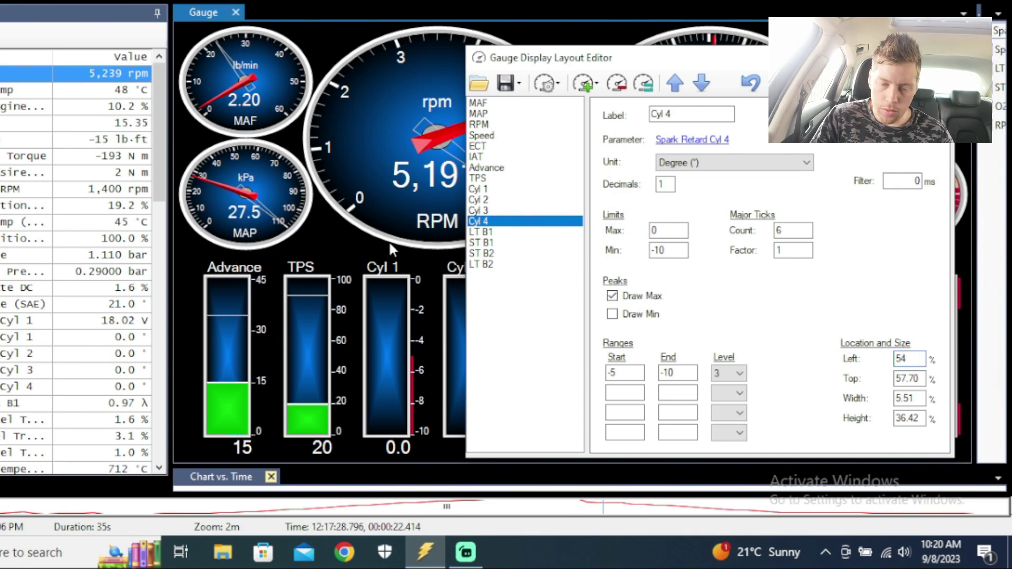
left_click(519, 234)
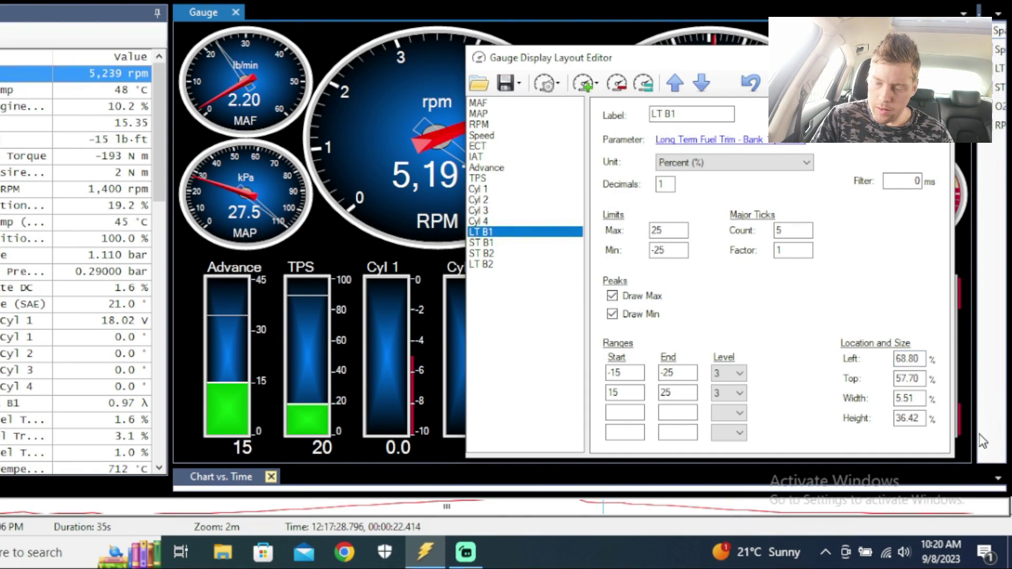
left_click_drag(923, 359, 710, 399)
type("64")
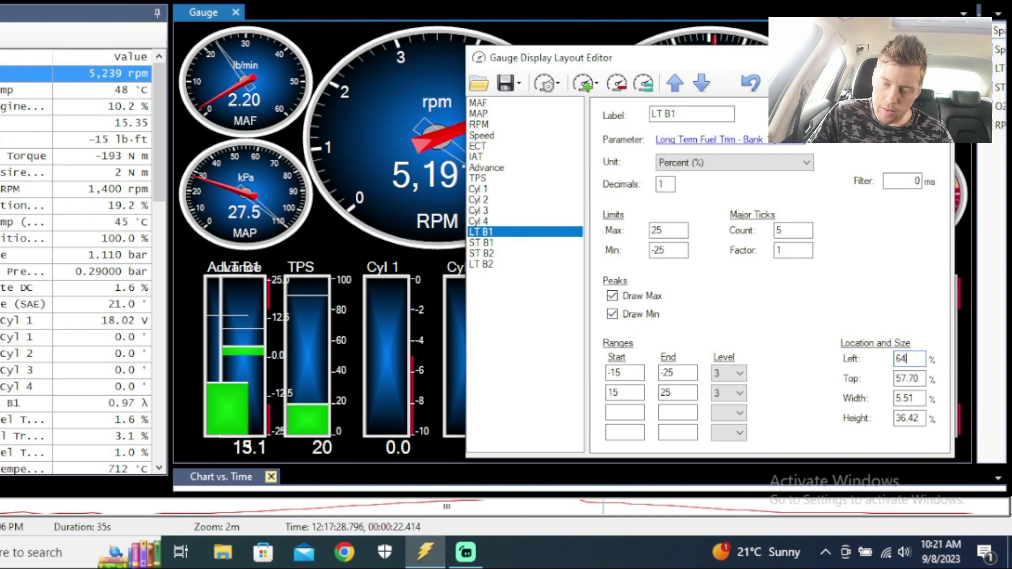
Move the short-term fuel trim gauges by setting the left offsets to 74% for ST B1 and 84% for ST B2.
left_click(543, 243)
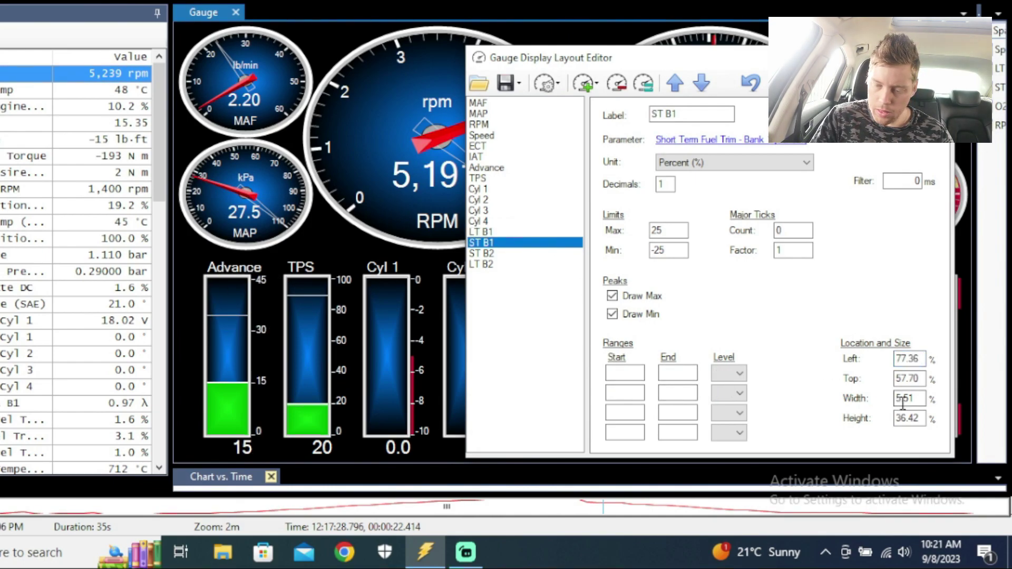
left_click_drag(922, 359, 816, 358)
type("74")
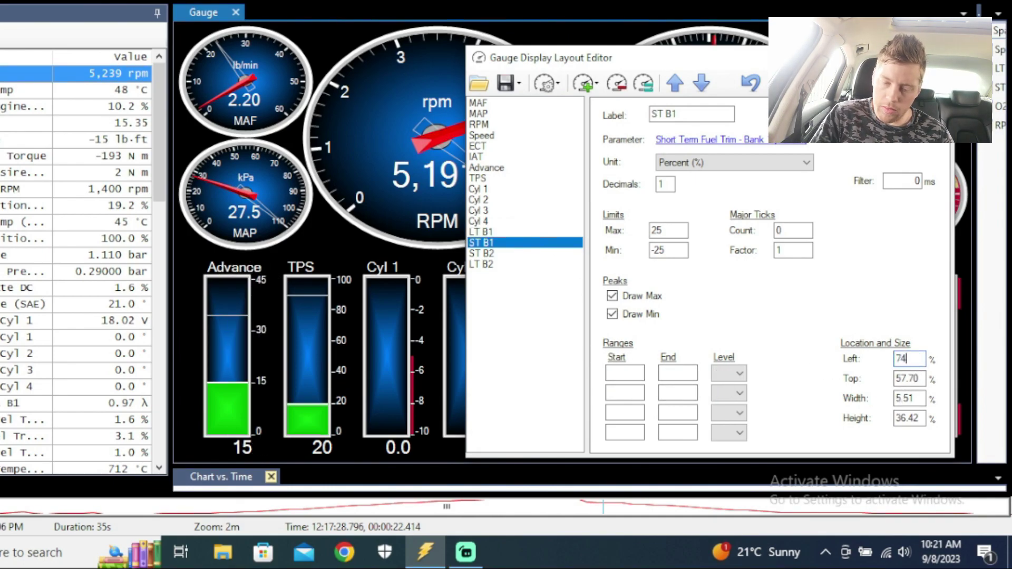
left_click(559, 254)
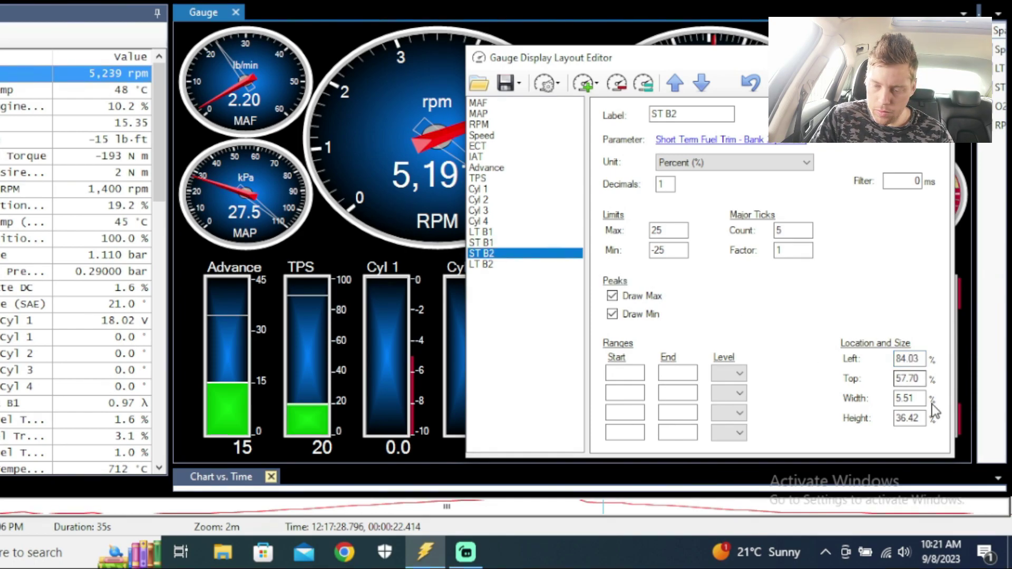
key("Tab")
type("80")
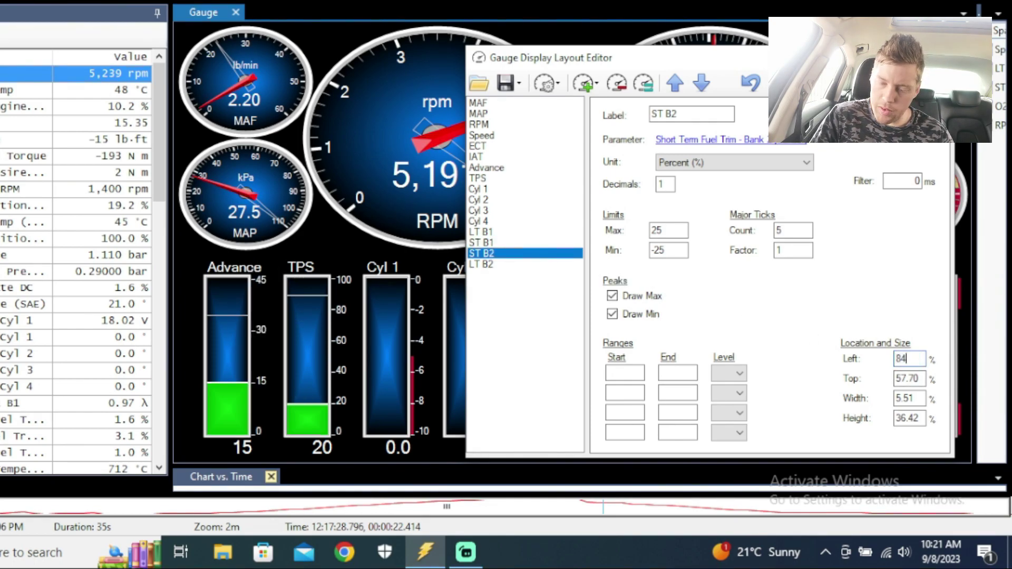
Set the LT B2 gauge's left offset to 94% and close the gauge layout editor.
left_click(560, 265)
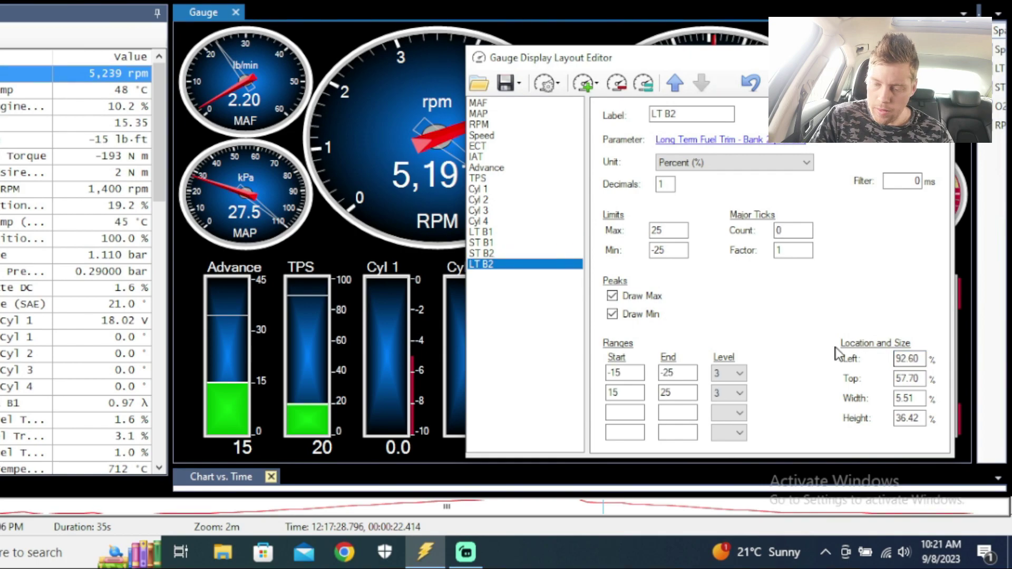
key("Tab")
type("94")
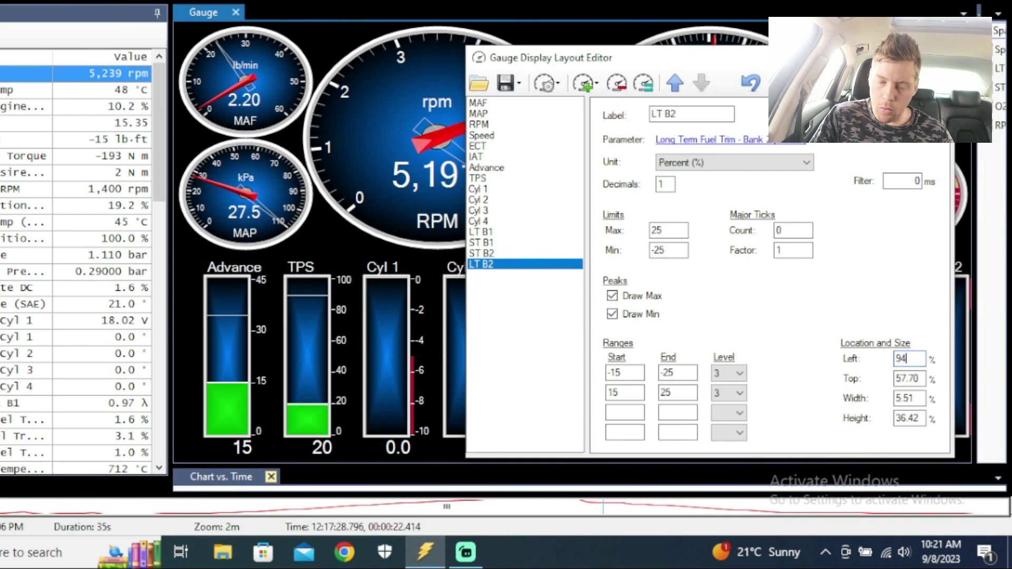
key("Escape")
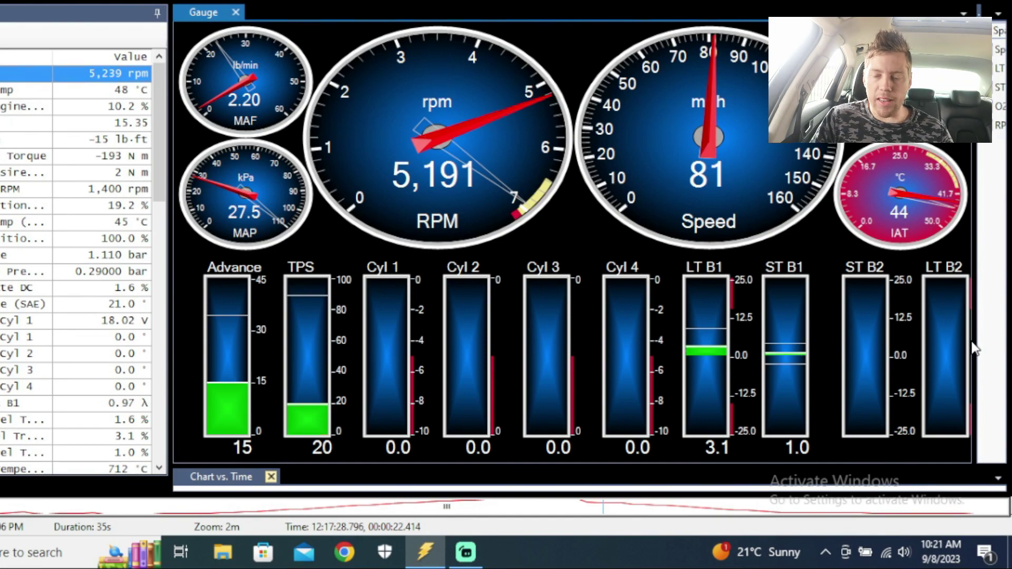
Reopen the gauge layout editor, examine the gauge types available for adding, and close the editor without adding one.
right_click(647, 231)
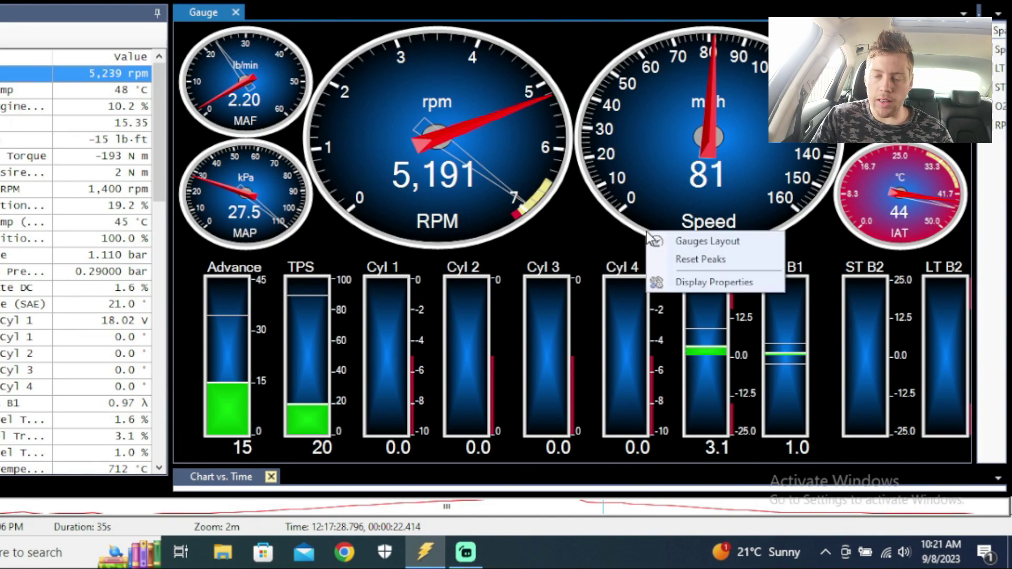
left_click(662, 238)
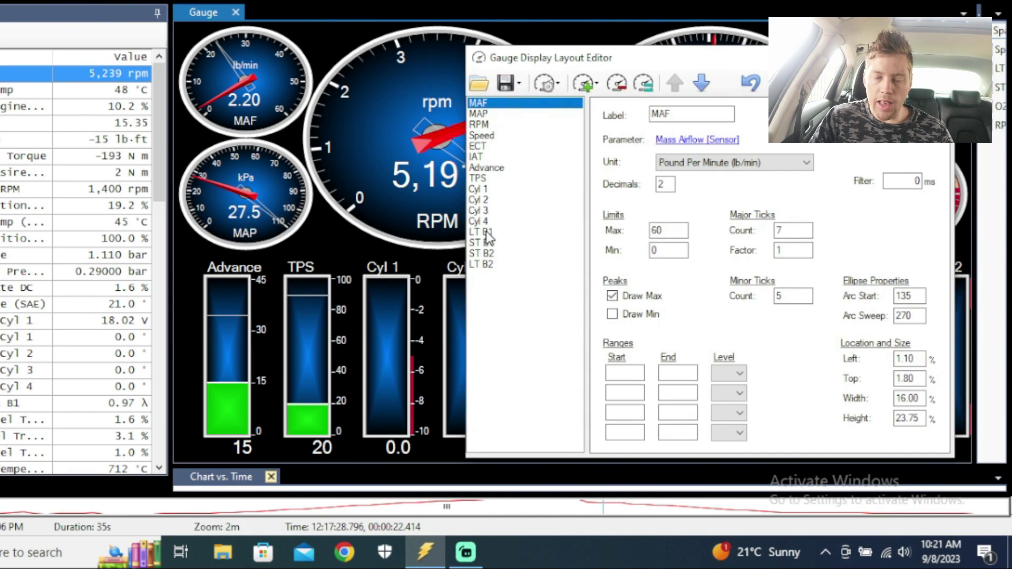
left_click(482, 264)
left_click(583, 83)
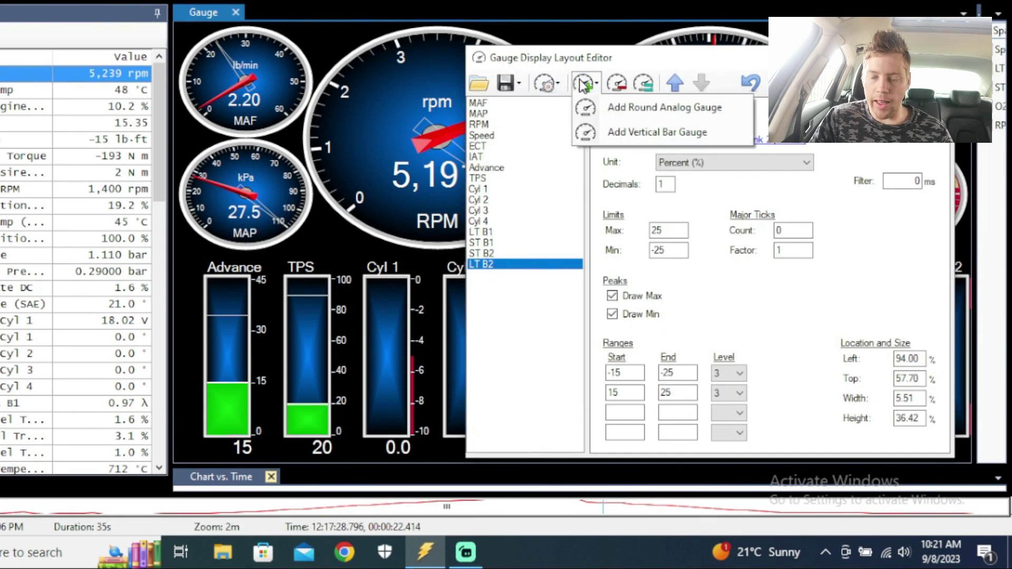
left_click(582, 85)
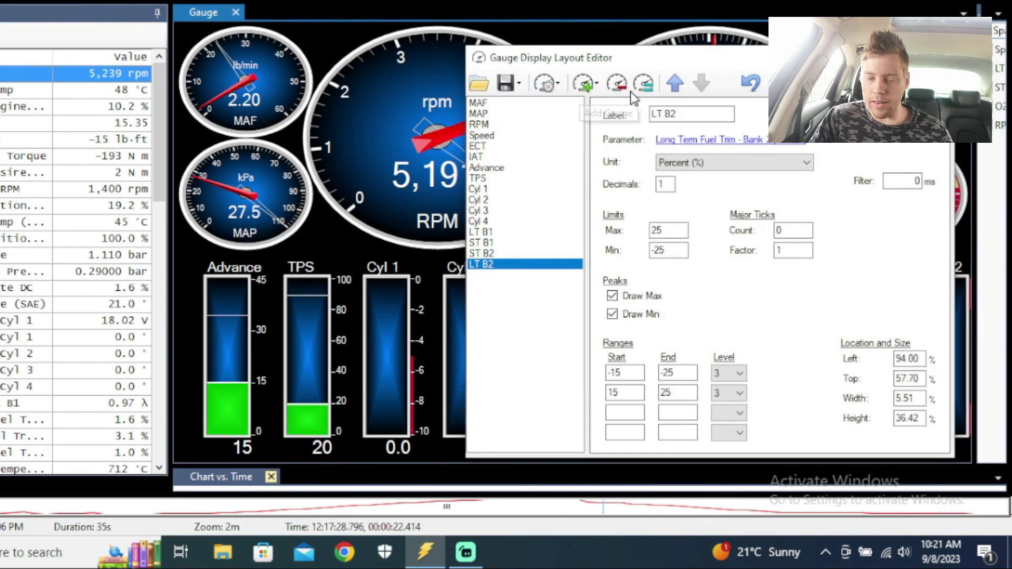
left_click(594, 86)
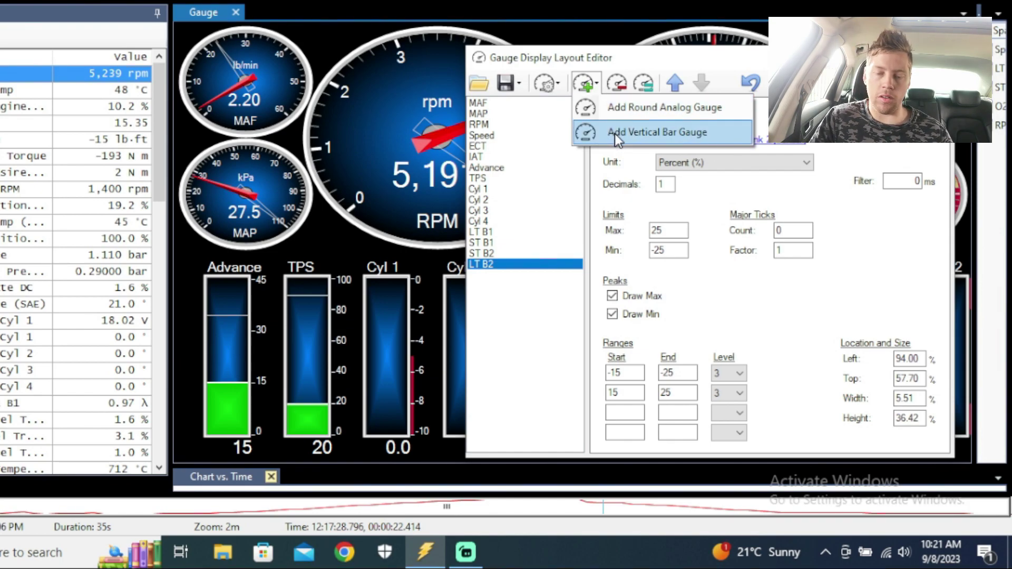
left_click(597, 218)
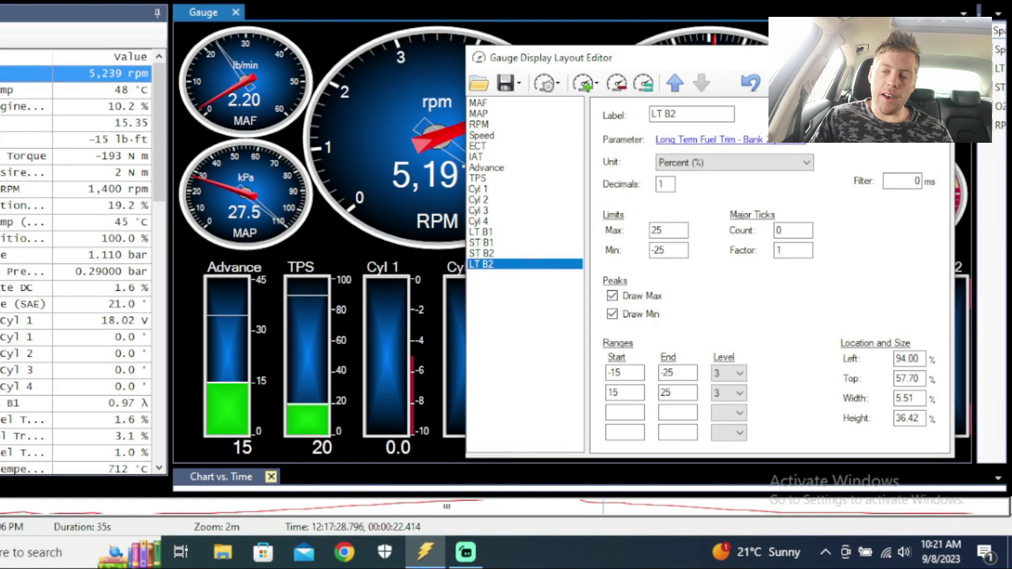
key("Escape")
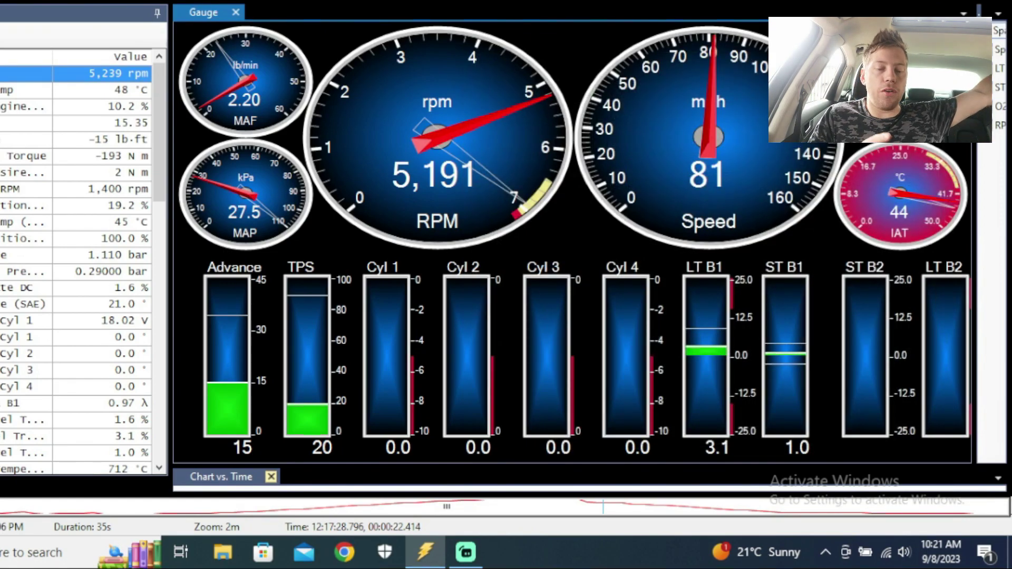